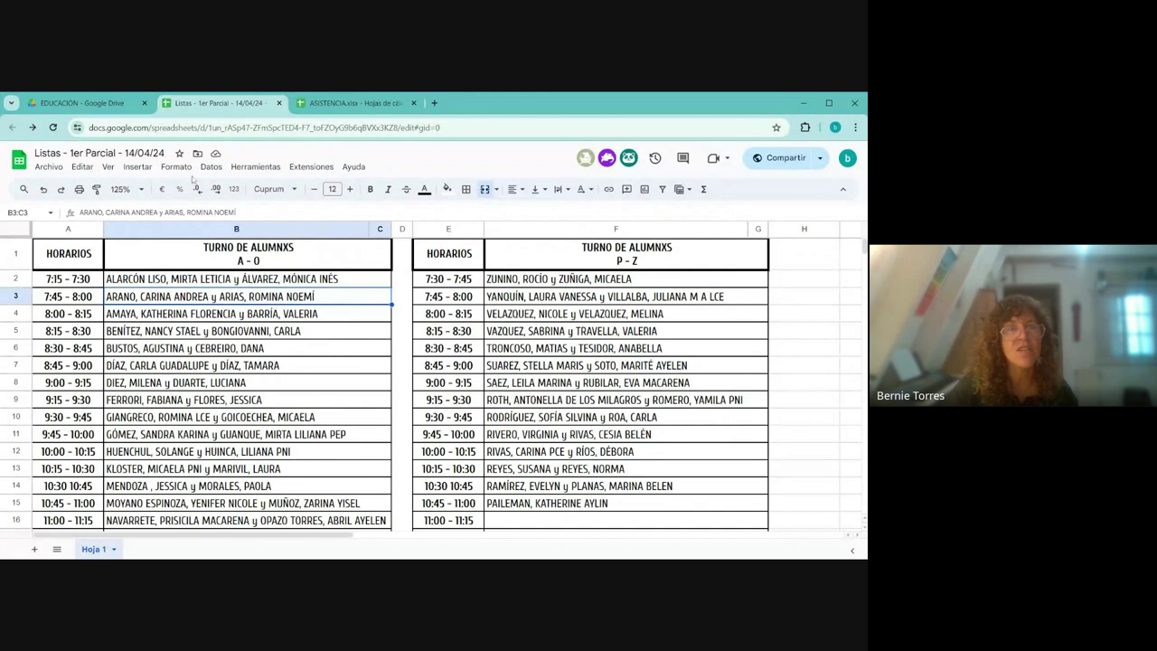
{"action": "left_click", "coordinate": [107, 168]}
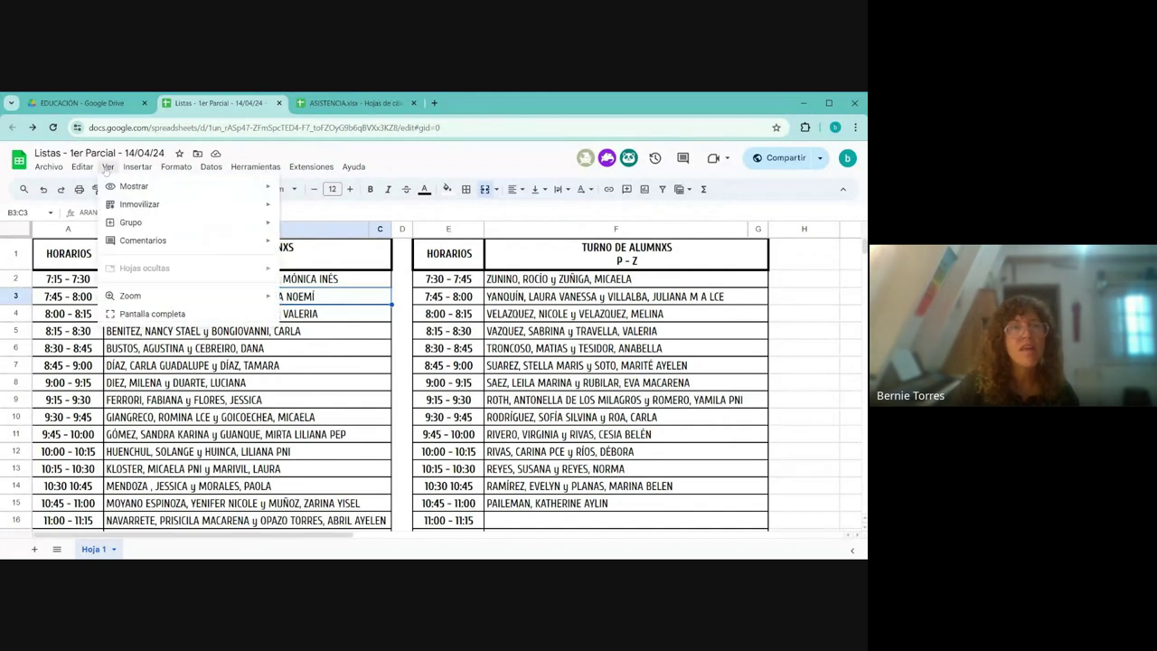
{"action": "mouse_move", "coordinate": [137, 167]}
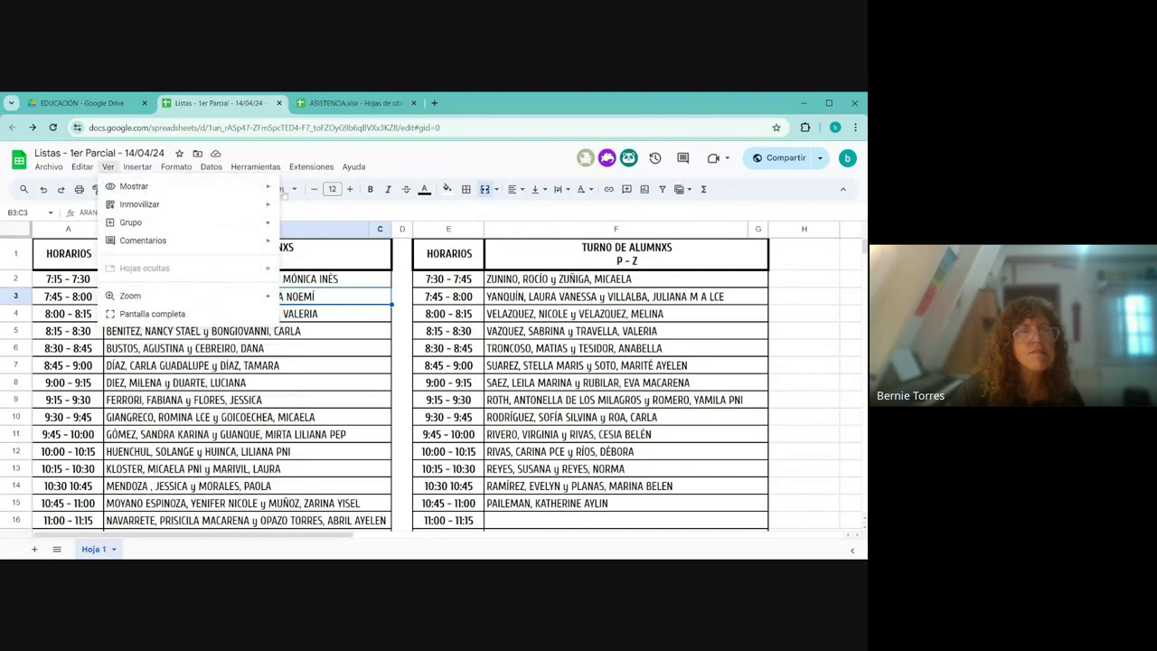
{"action": "left_click", "coordinate": [829, 202]}
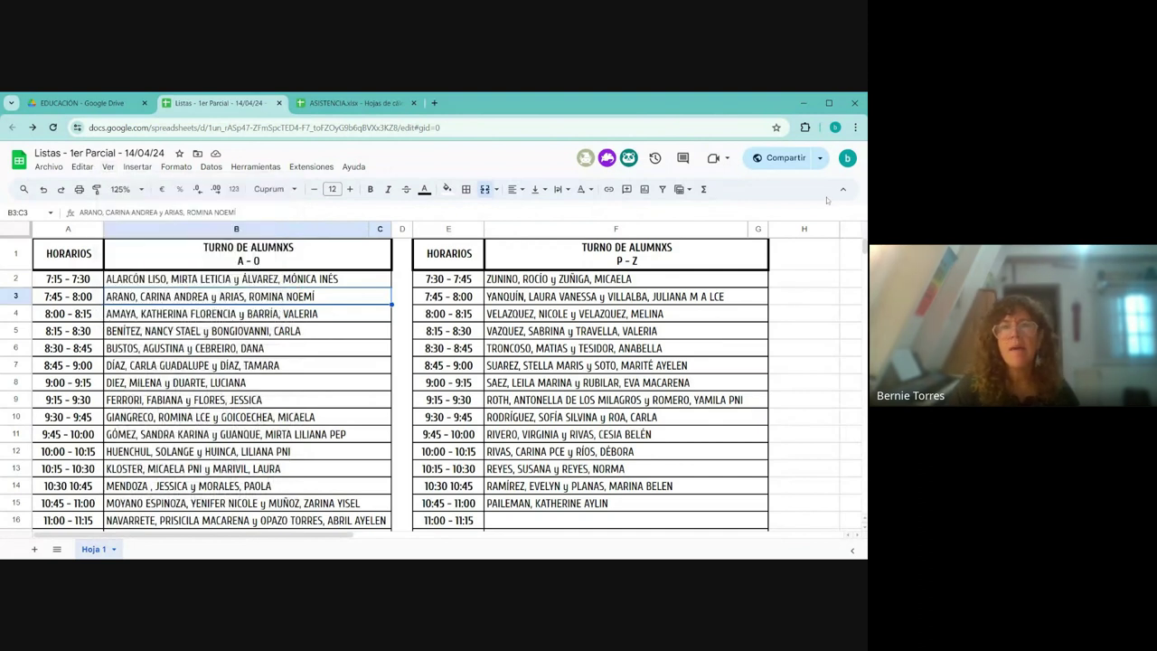
{"action": "scroll", "coordinate": [661, 349], "scroll_direction": "down", "scroll_amount": 1}
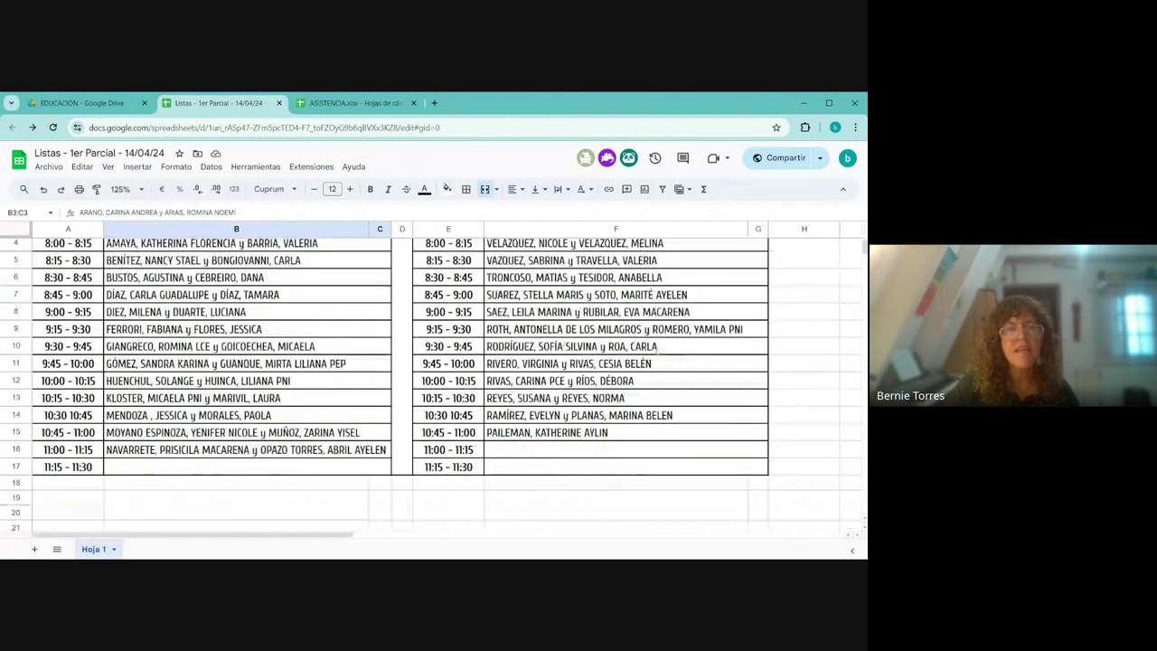
{"action": "scroll", "coordinate": [651, 357], "scroll_direction": "up", "scroll_amount": 1}
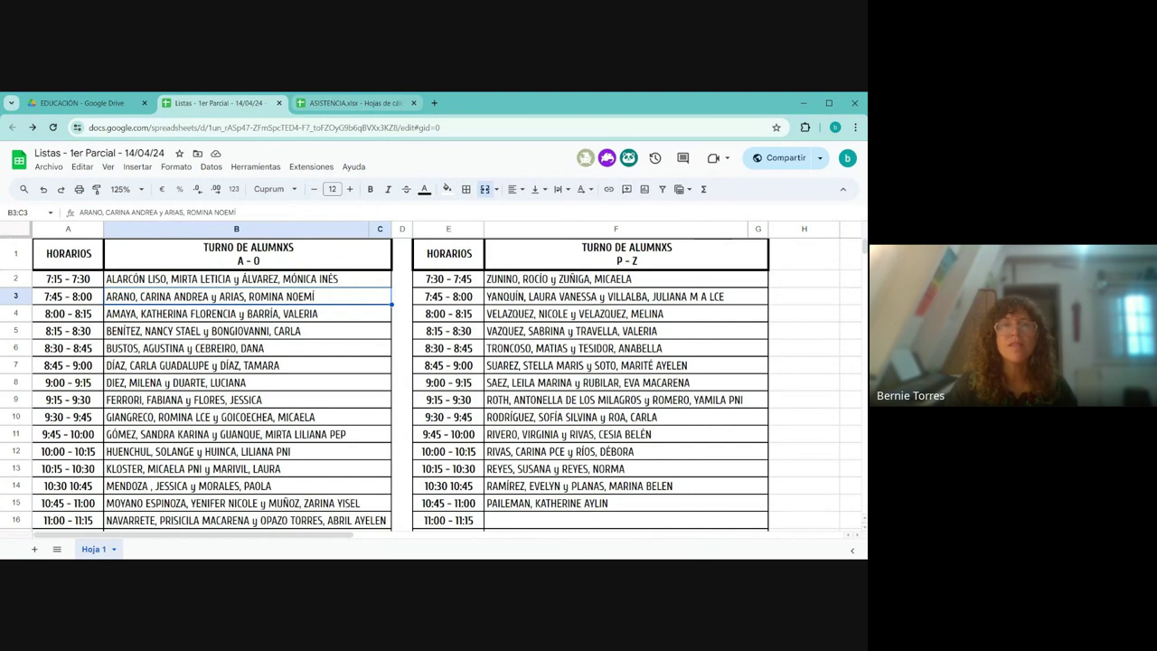
{"action": "left_click", "coordinate": [360, 105]}
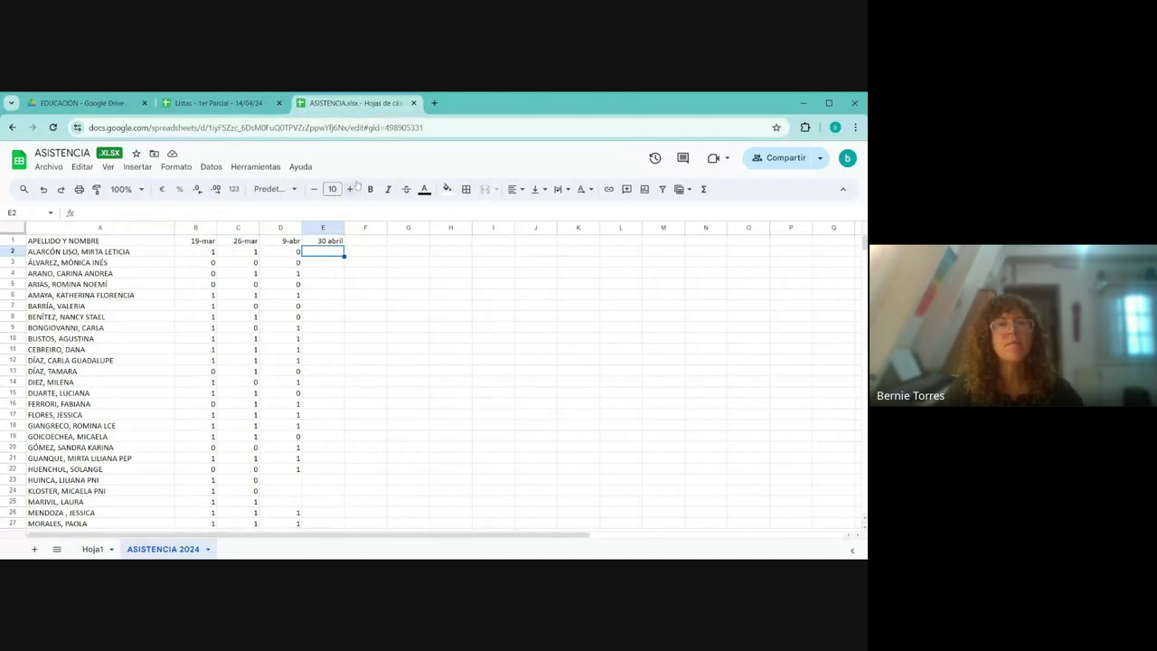
{"action": "left_click", "coordinate": [218, 102]}
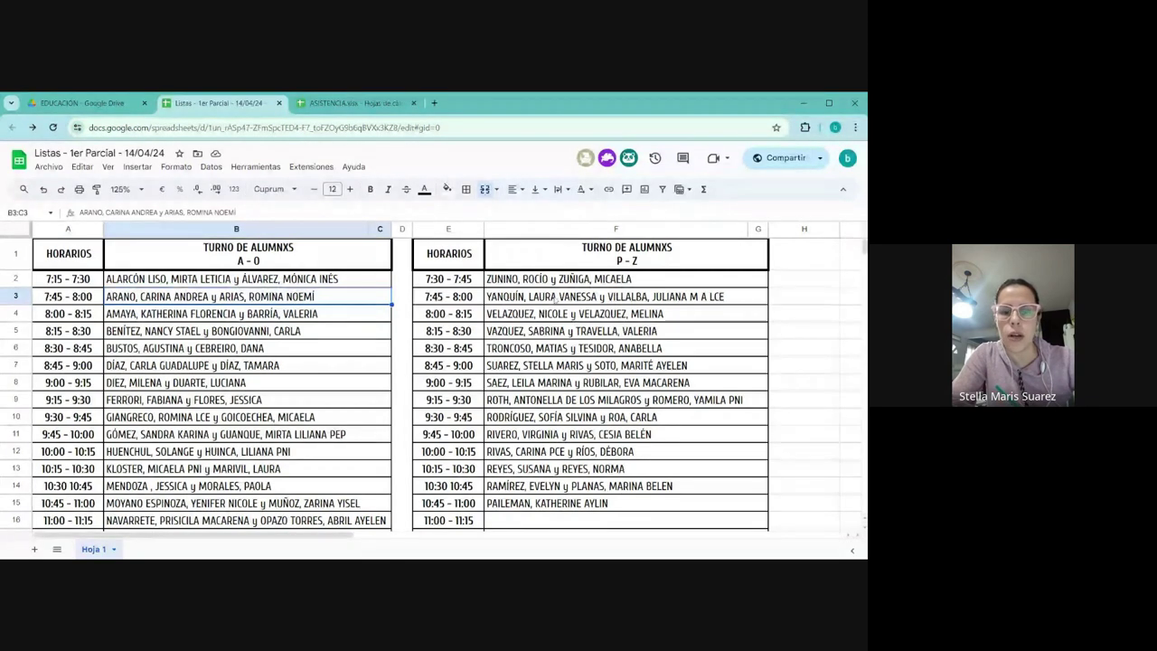
Step: Highlight the 7:45 - 8:00 slot of the P - Z shift, cell F3, with a yellow fill
{"action": "double_click", "coordinate": [570, 296]}
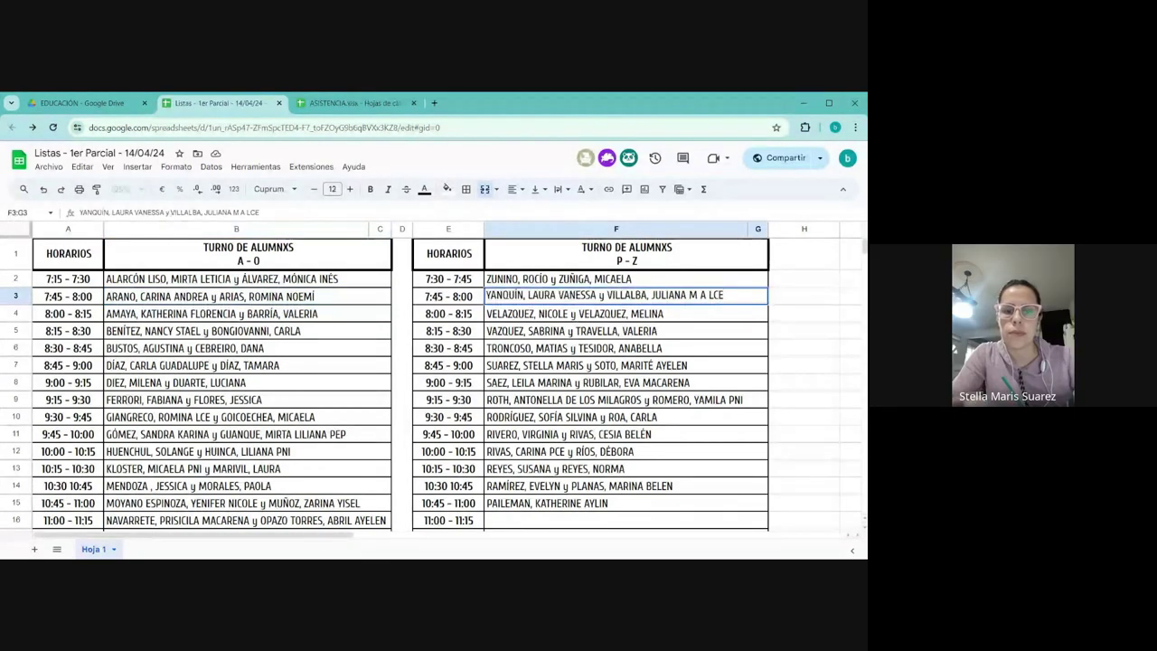
{"action": "left_click_drag", "start_coordinate": [597, 295], "coordinate": [485, 296]}
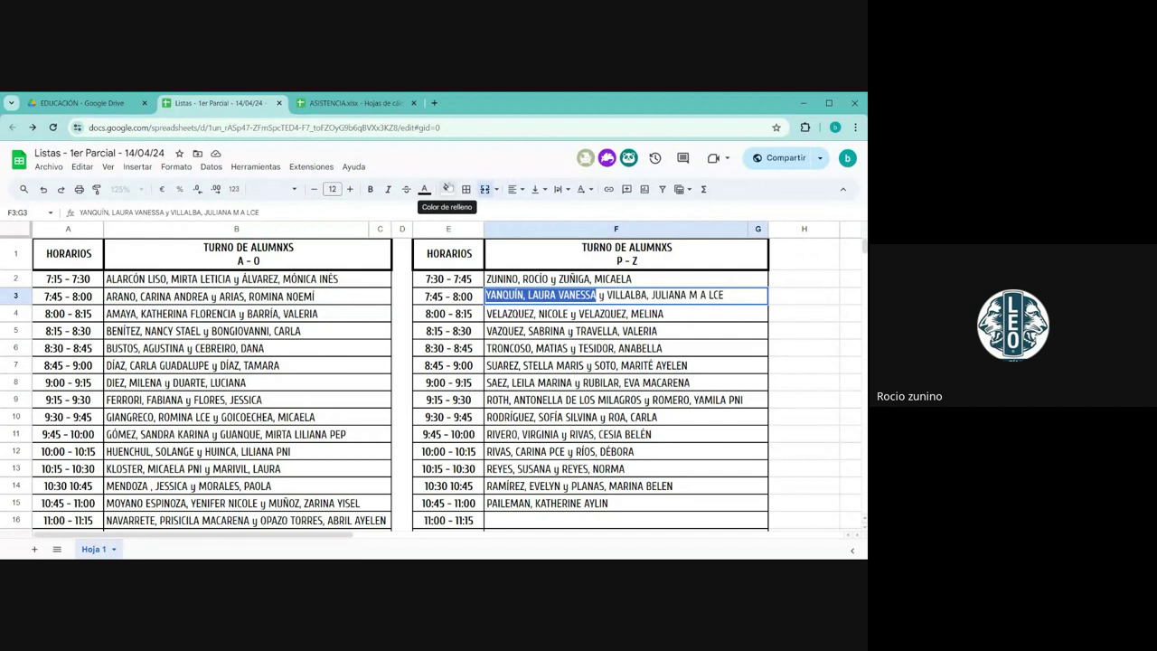
{"action": "left_click", "coordinate": [446, 189]}
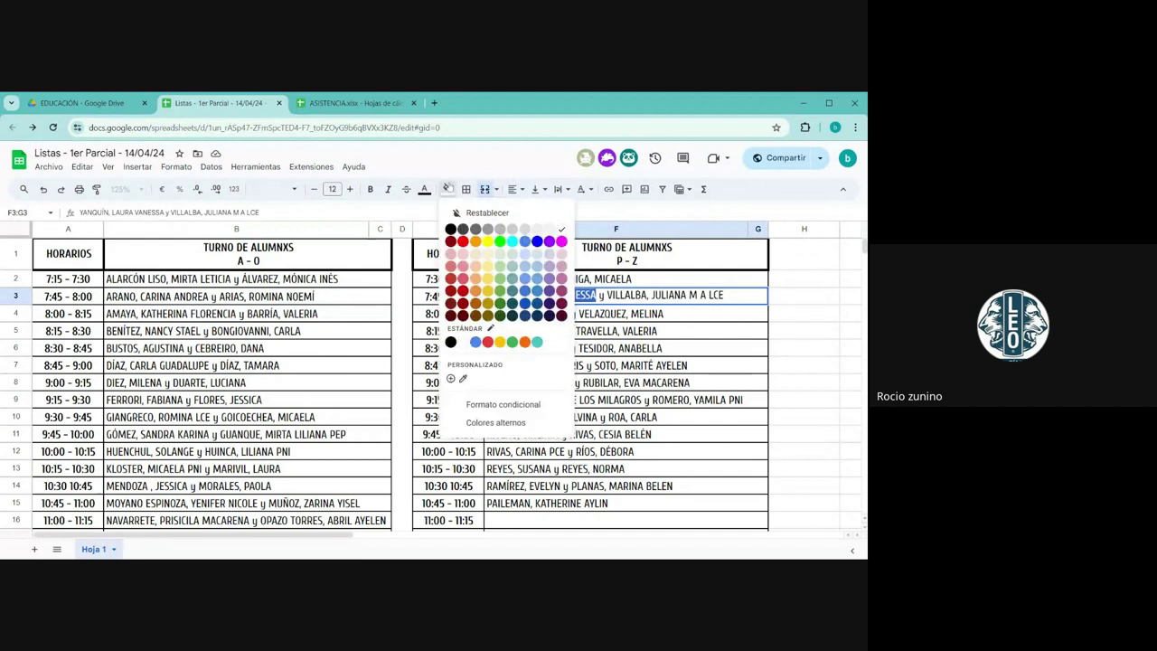
{"action": "left_click", "coordinate": [488, 242]}
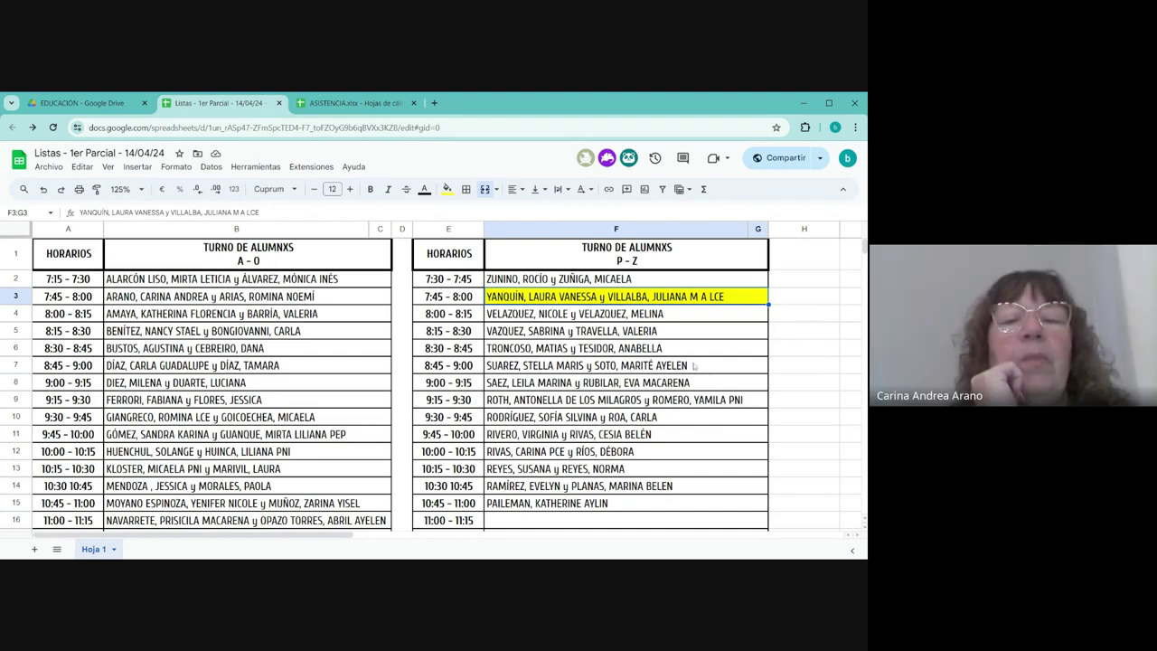
Step: Move the student pair from the 8:45 - 9:00 slot in F7 to F3, replacing its content, and reset F3's fill colour
{"action": "left_click", "coordinate": [692, 365]}
{"action": "double_click", "coordinate": [692, 365]}
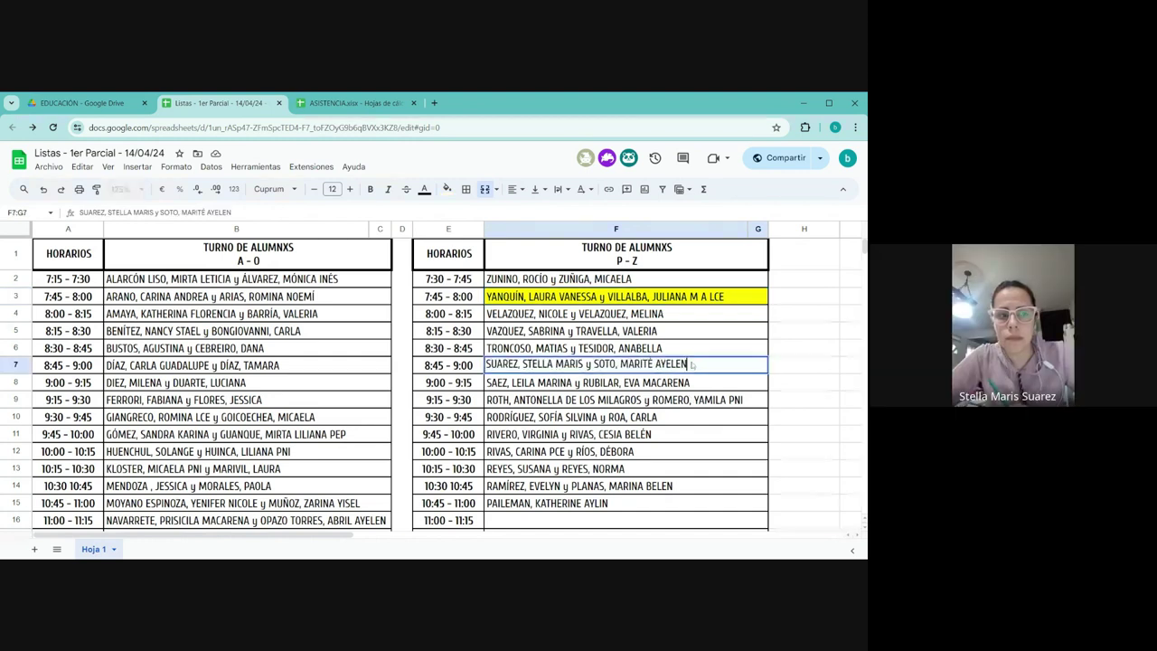
{"action": "key", "text": "ctrl+a"}
{"action": "key", "text": "ctrl+c"}
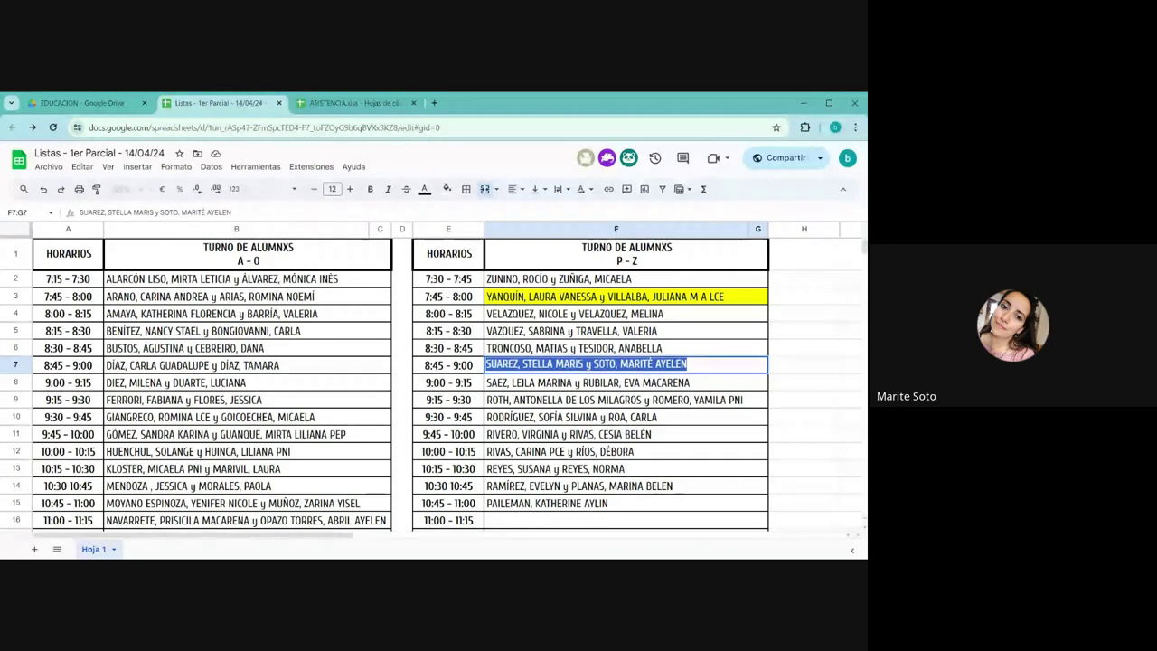
{"action": "key", "text": "BackSpace"}
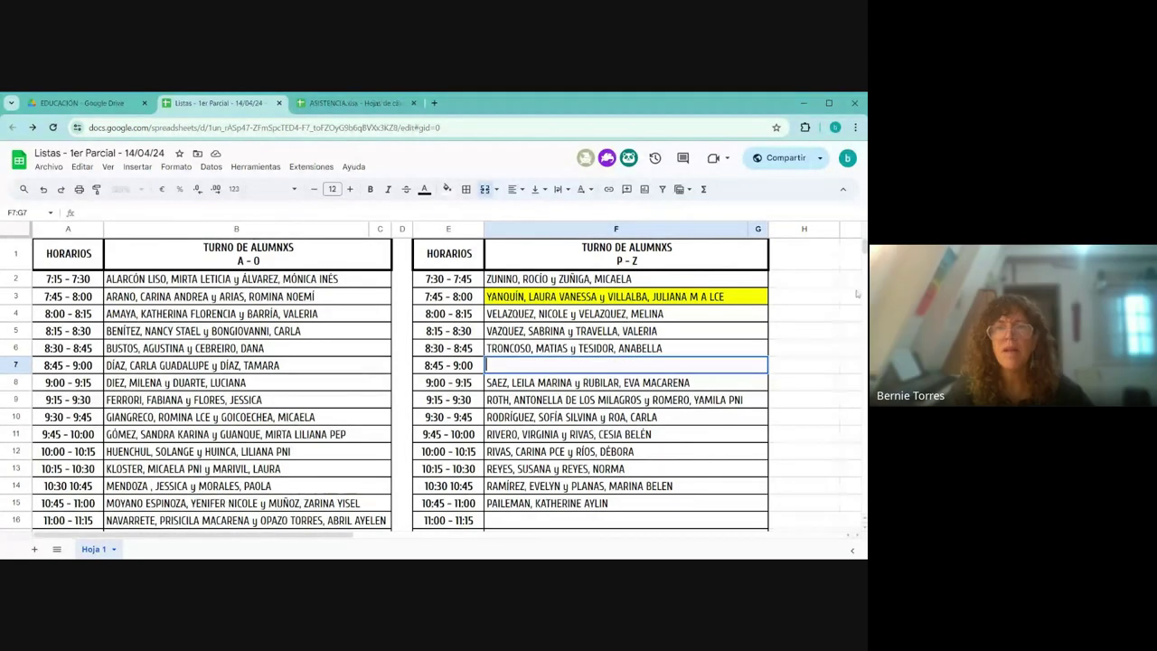
{"action": "double_click", "coordinate": [621, 295]}
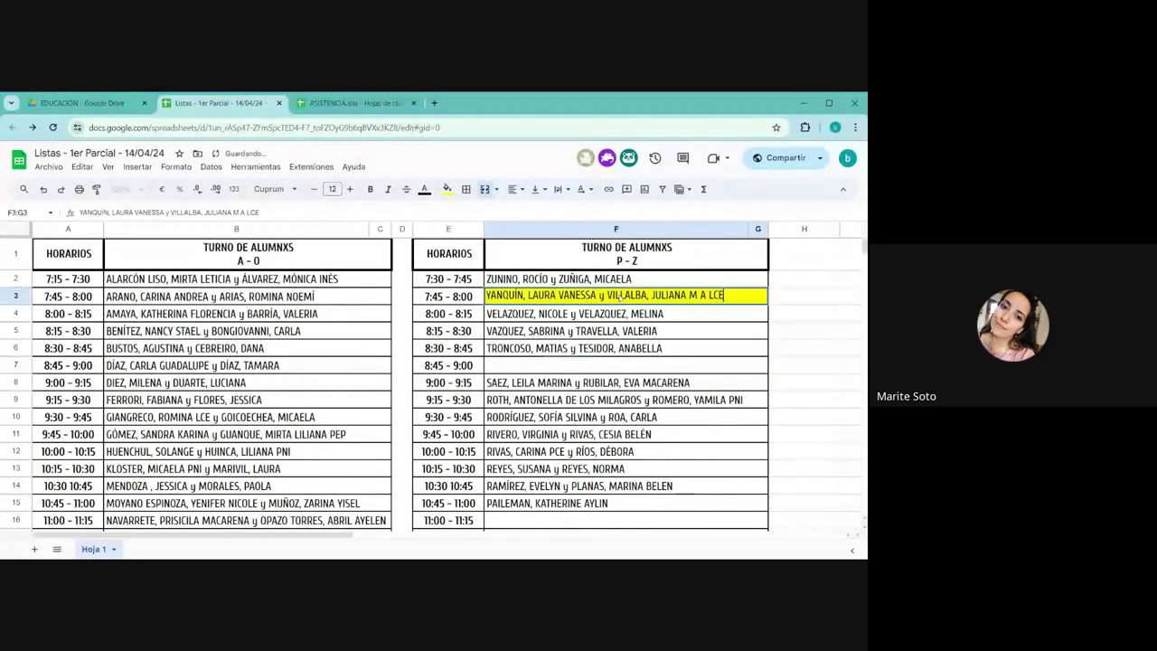
{"action": "key", "text": "ctrl+a"}
{"action": "key", "text": "ctrl+v"}
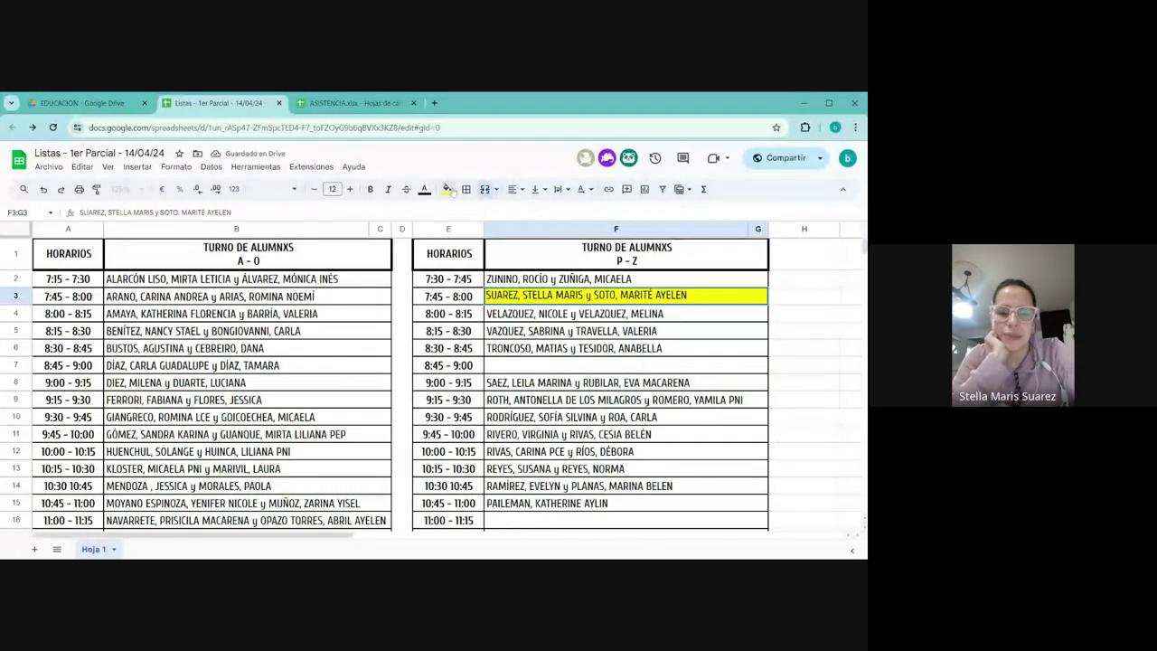
{"action": "left_click", "coordinate": [447, 189]}
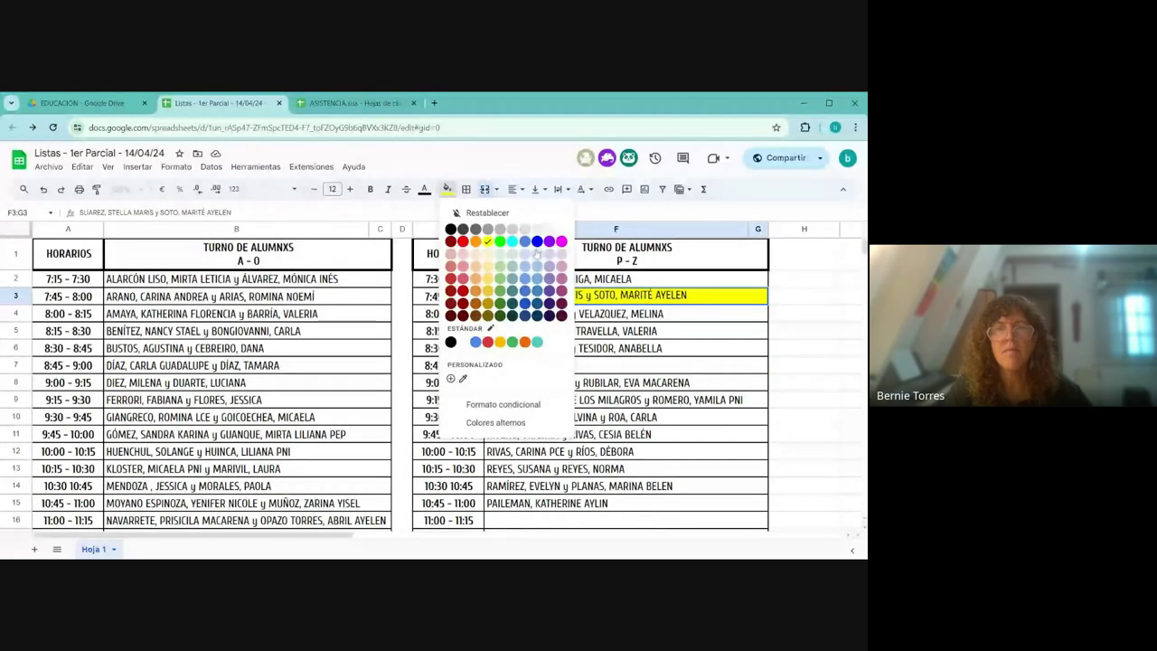
{"action": "left_click", "coordinate": [487, 212]}
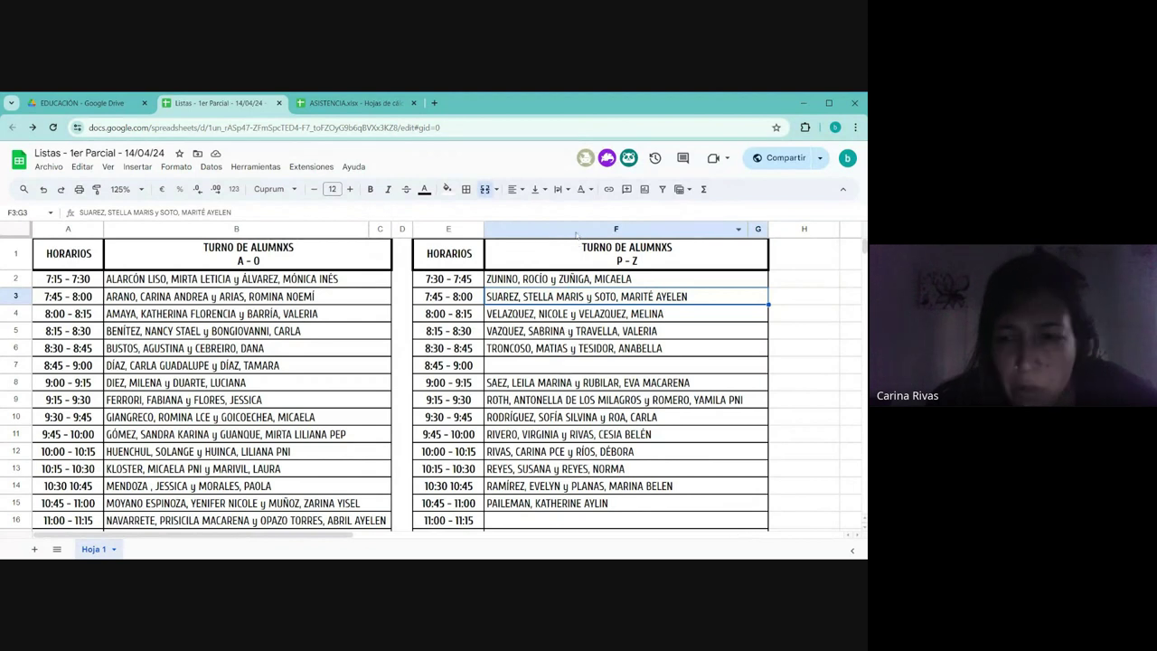
Step: In the ASISTENCIA spreadsheet, enter 1 in the 30 abril column for the first three students, cells E2 to E4
{"action": "left_click", "coordinate": [366, 102]}
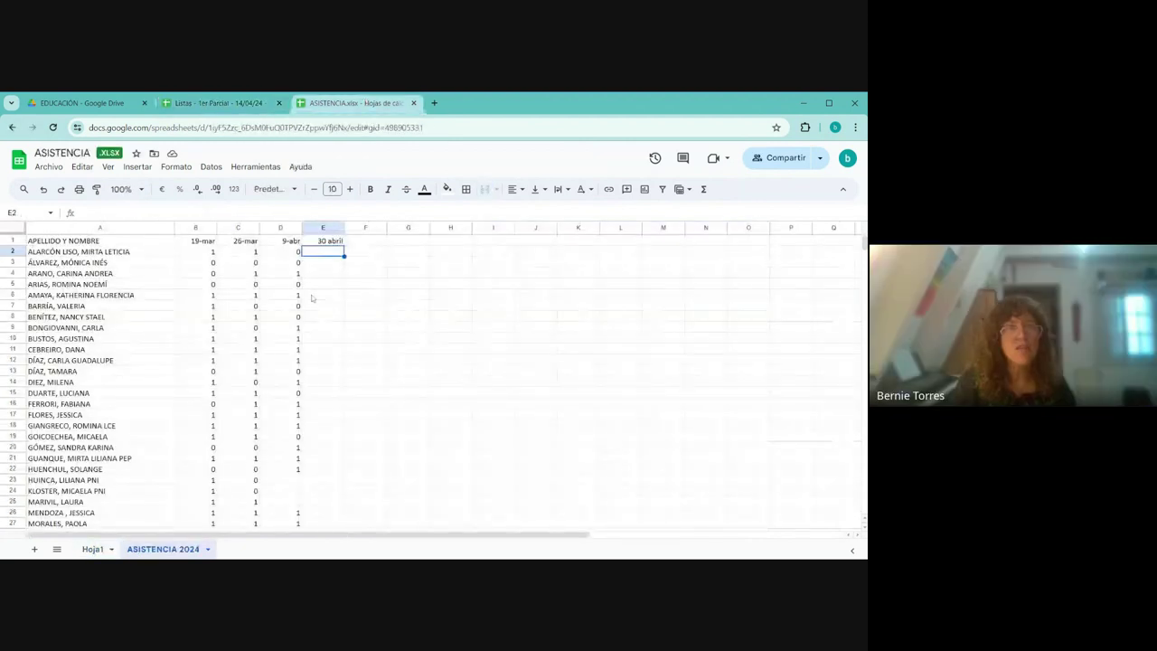
{"action": "scroll", "coordinate": [335, 335], "scroll_direction": "down", "scroll_amount": 10}
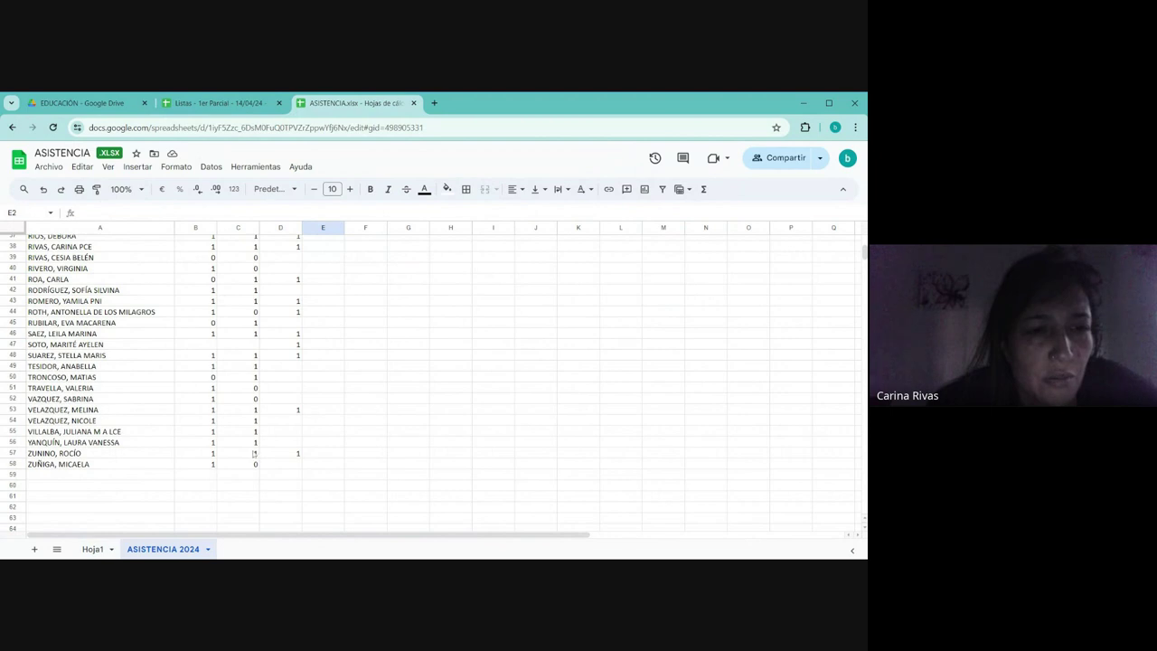
{"action": "scroll", "coordinate": [299, 425], "scroll_direction": "up", "scroll_amount": 12}
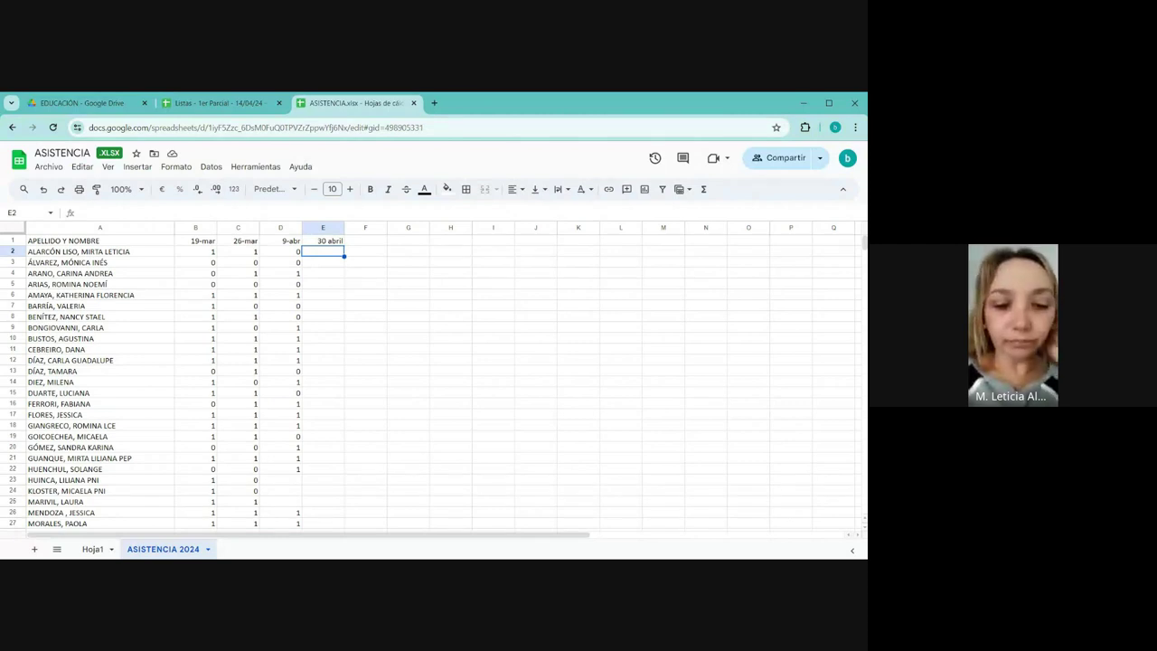
{"action": "type", "text": "1"}
{"action": "key", "text": "Return"}
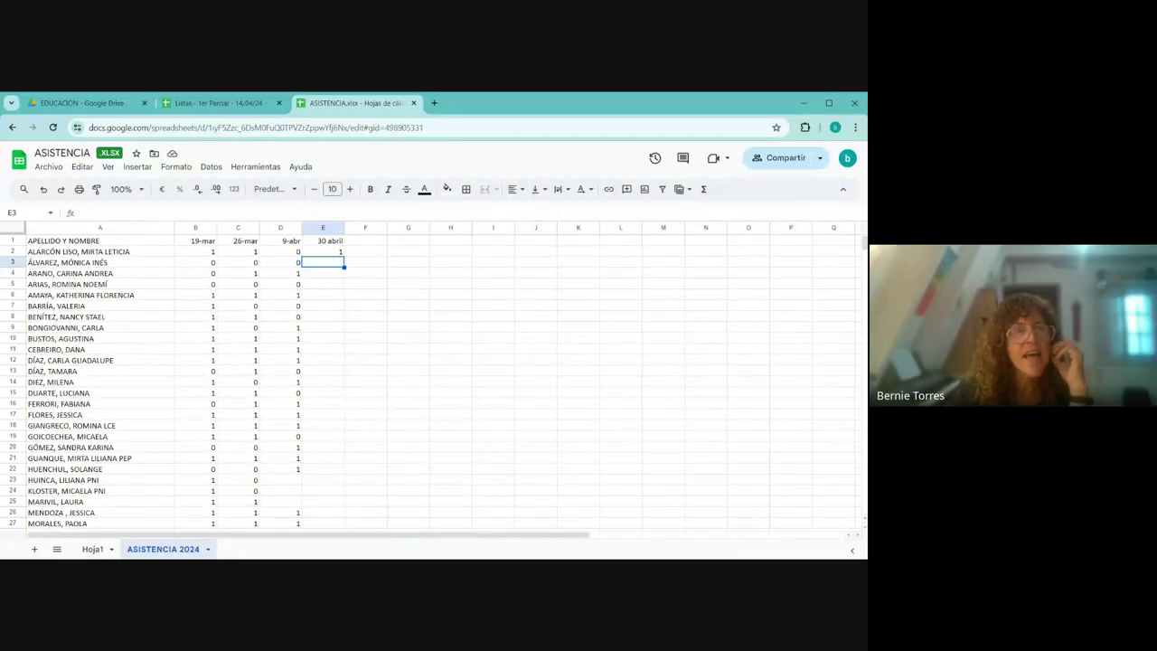
{"action": "type", "text": "1"}
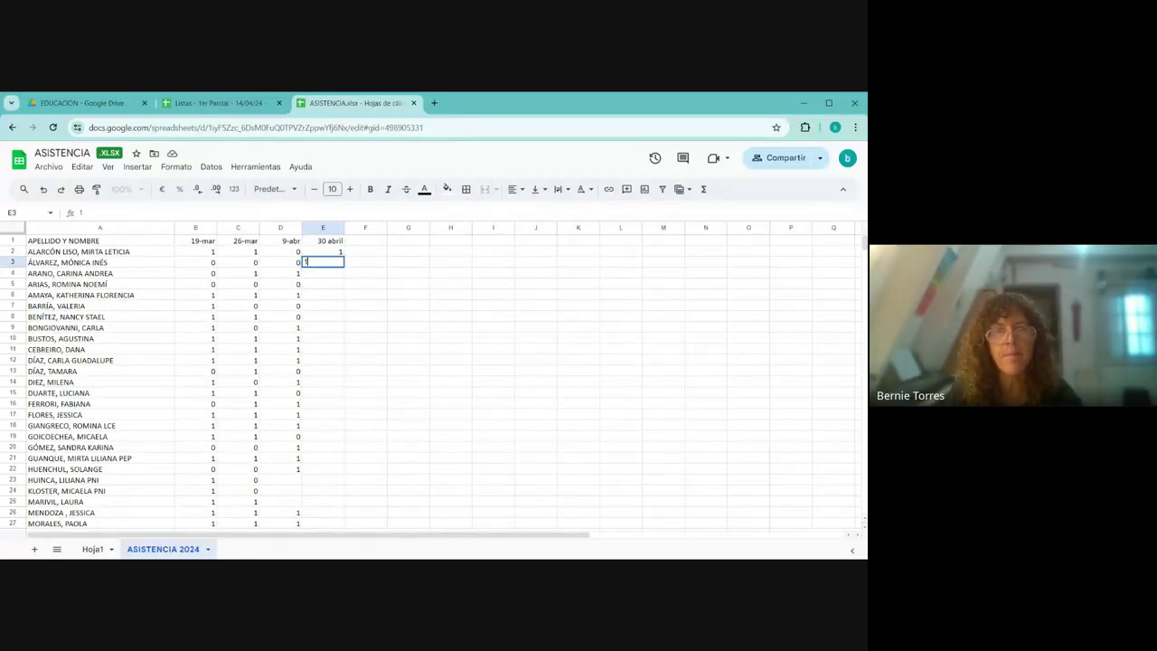
{"action": "key", "text": "Return"}
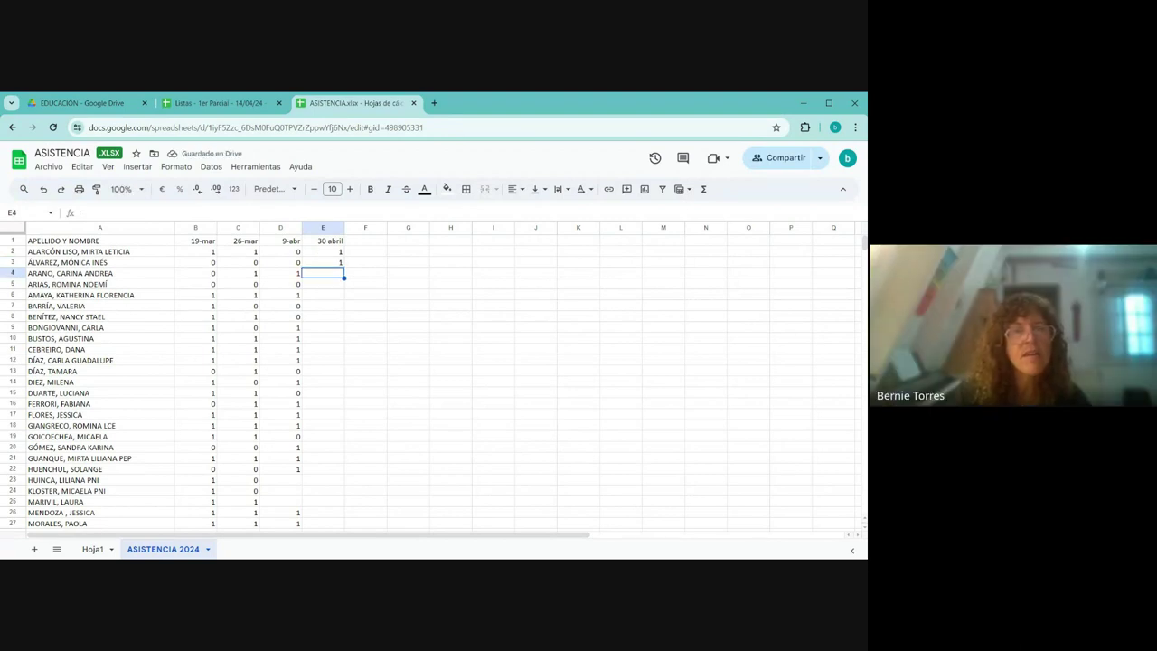
{"action": "type", "text": "1"}
{"action": "key", "text": "Return"}
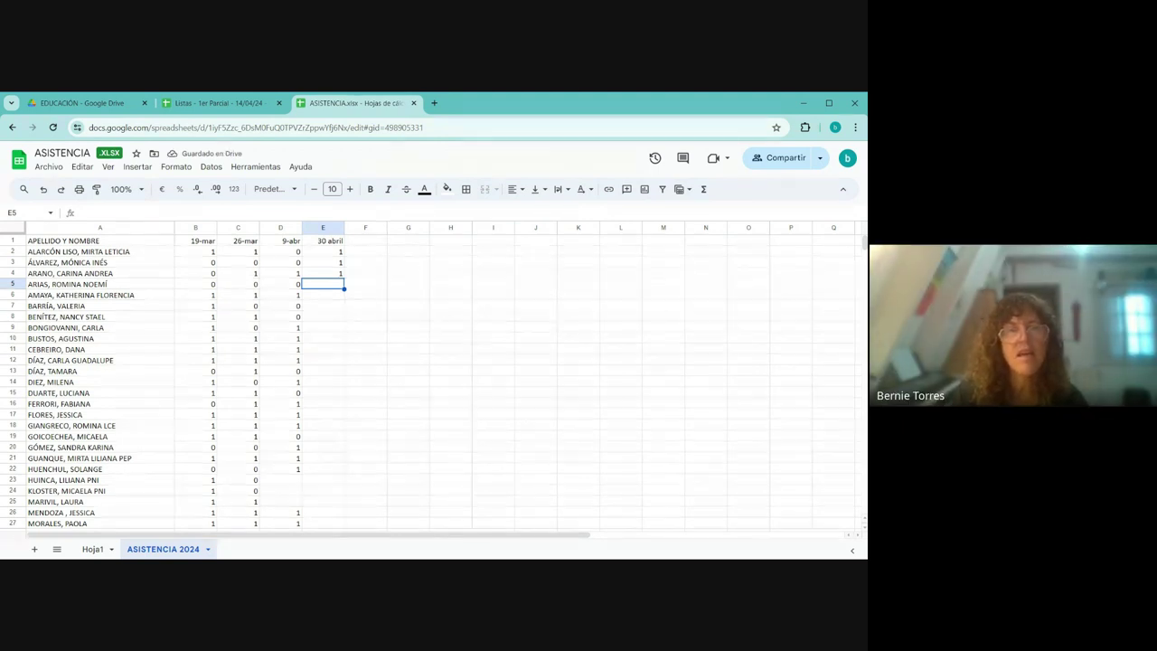
Step: Enter 0 in the 30 abril column for the next four students, cells E5 to E8
{"action": "type", "text": "0"}
{"action": "key", "text": "Return"}
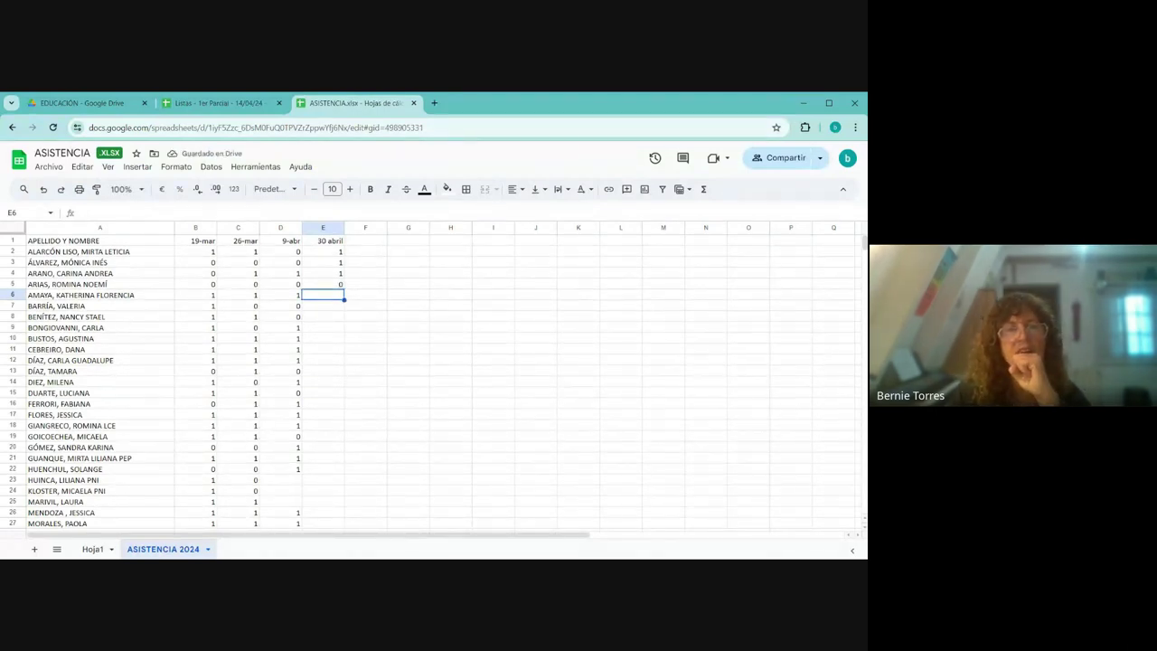
{"action": "type", "text": "0"}
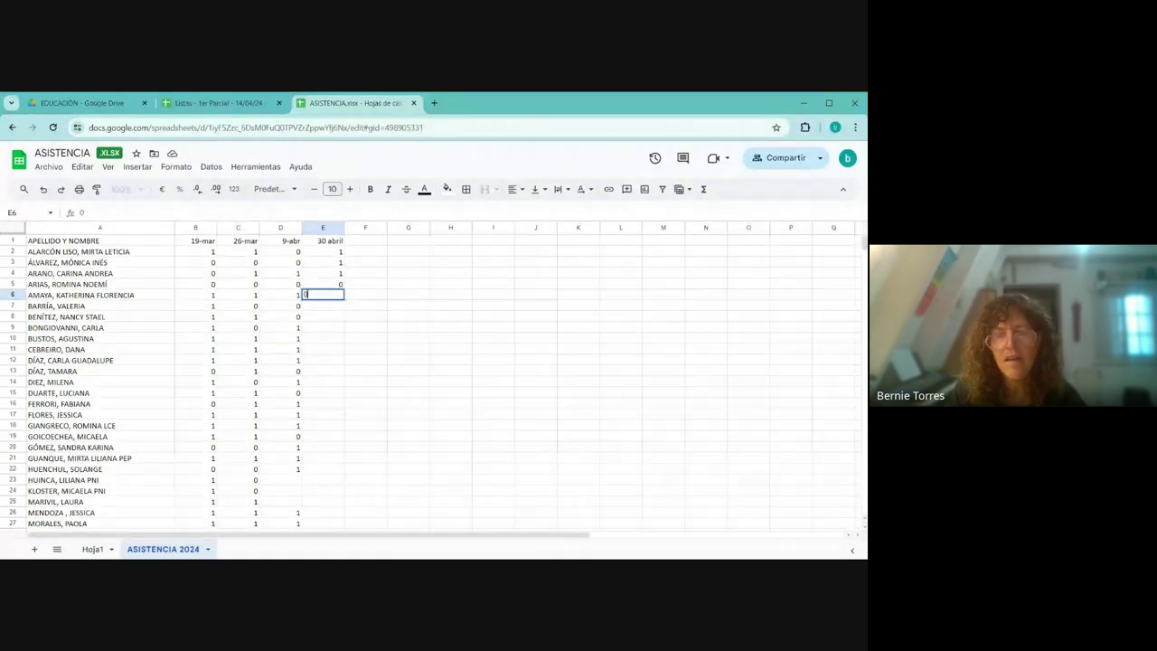
{"action": "key", "text": "Return"}
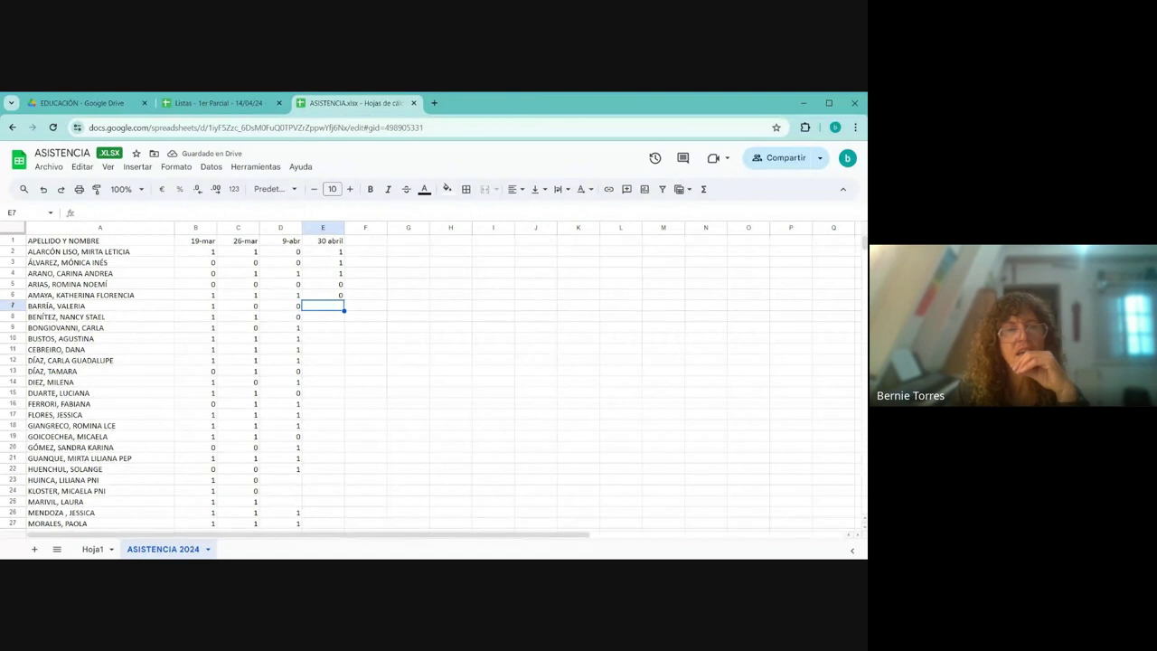
{"action": "type", "text": "0"}
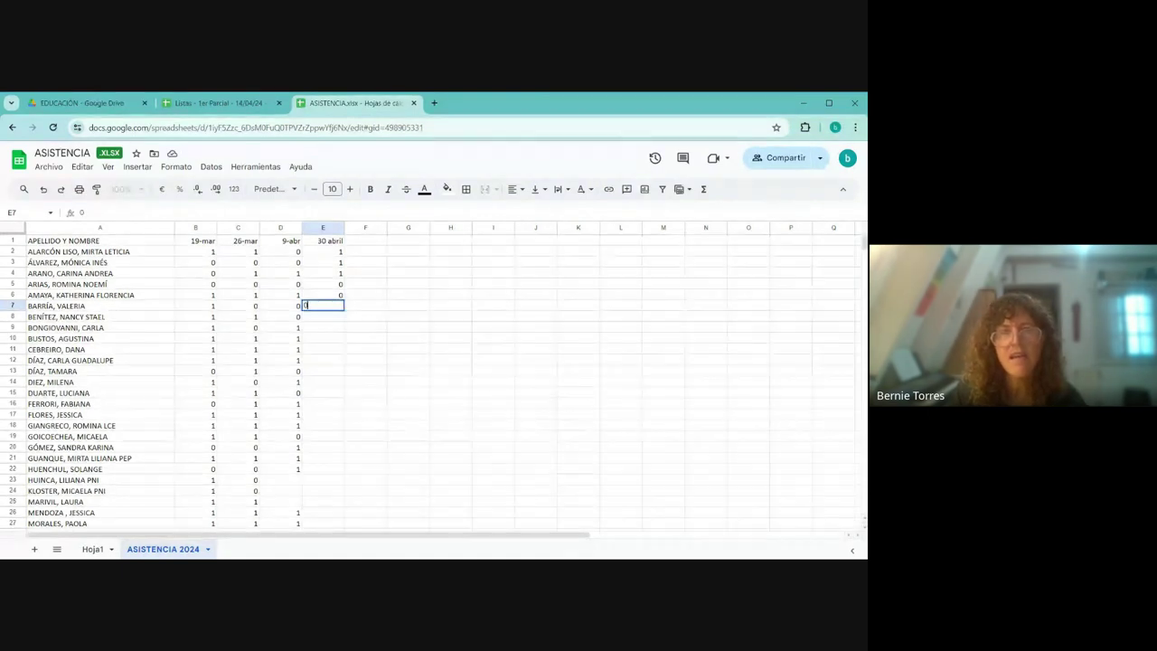
{"action": "key", "text": "Return"}
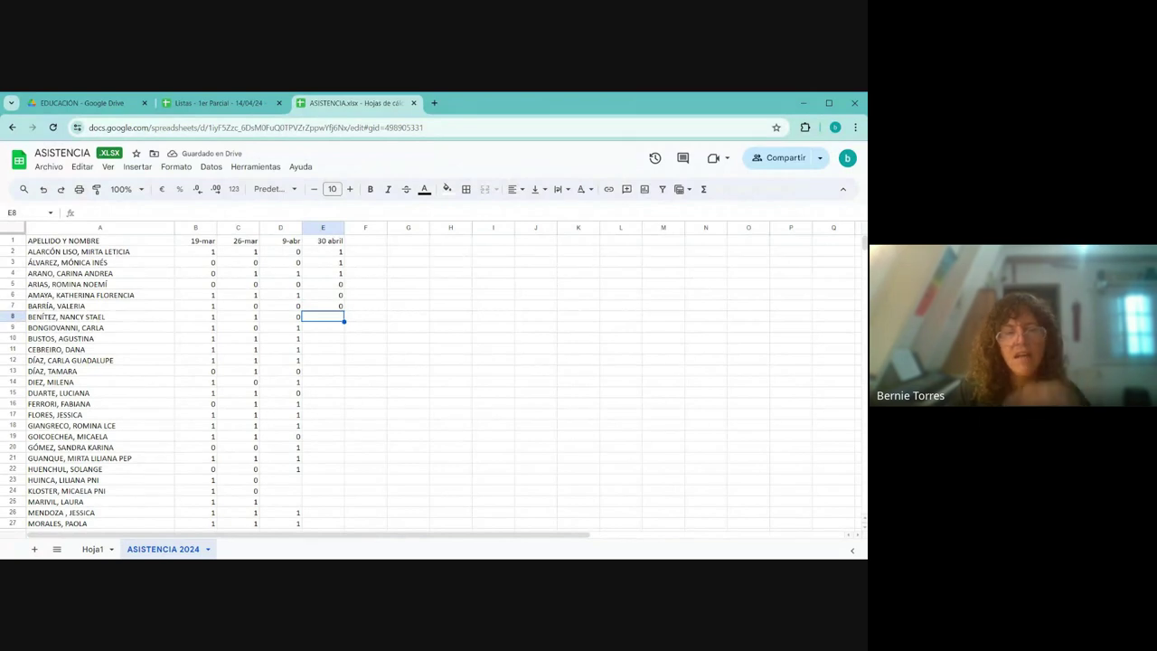
{"action": "type", "text": "0"}
{"action": "key", "text": "Return"}
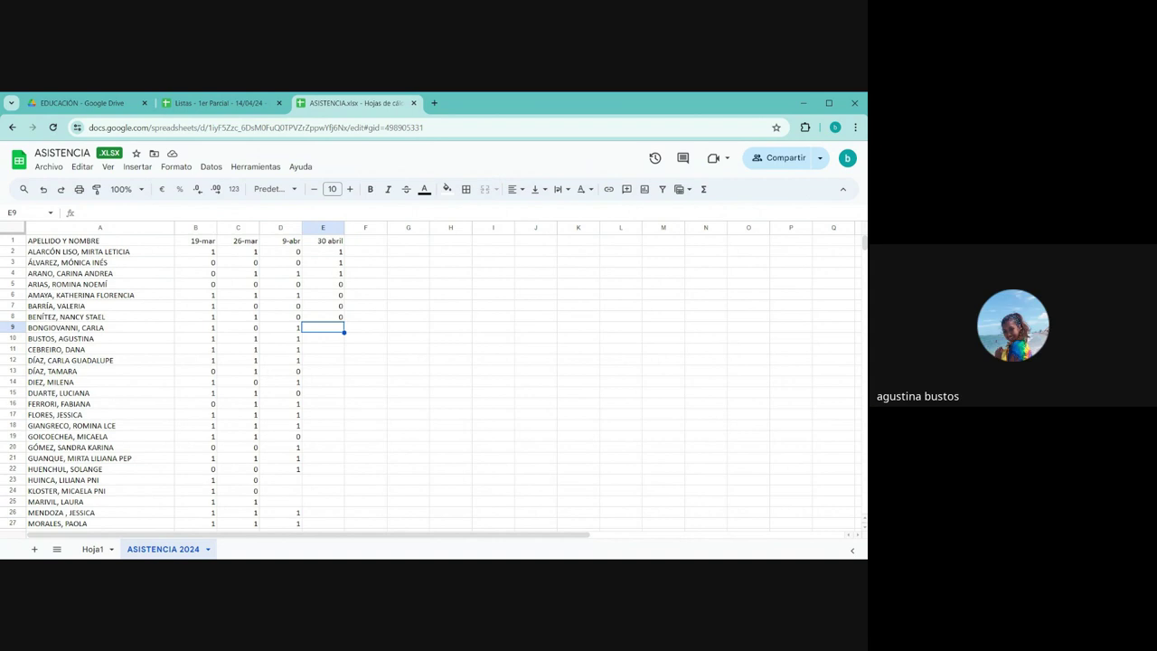
Step: Enter 1 in the 30 abril column for the students in rows 9 to 11, cells E9 to E11
{"action": "type", "text": "1"}
{"action": "key", "text": "Return"}
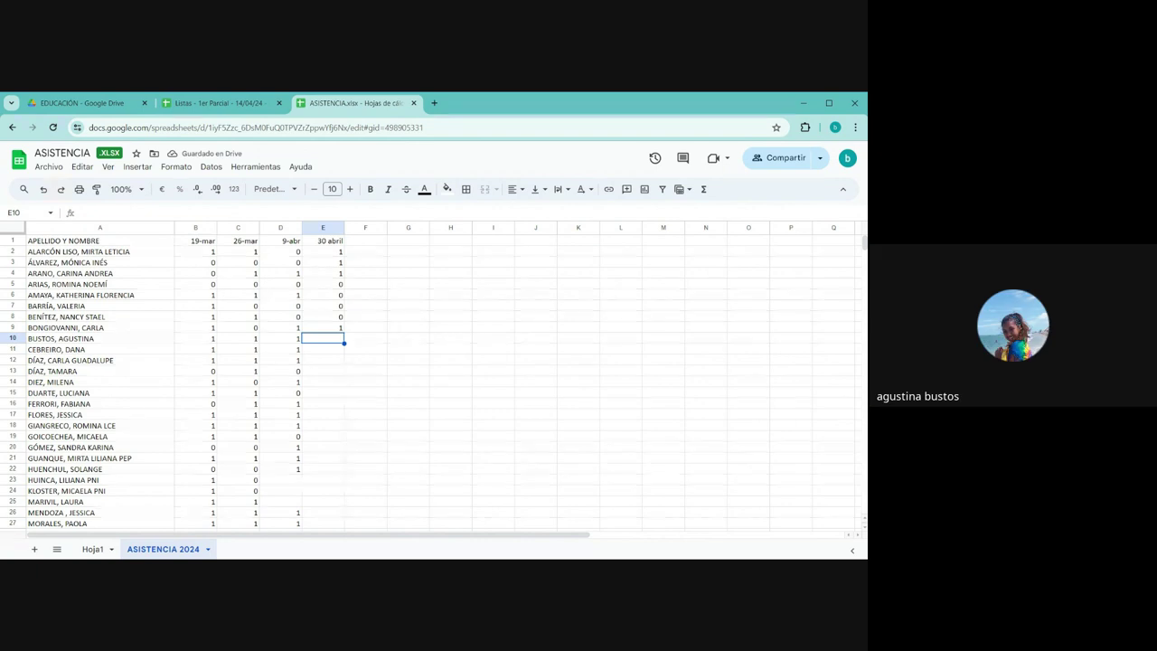
{"action": "type", "text": "1"}
{"action": "key", "text": "Return"}
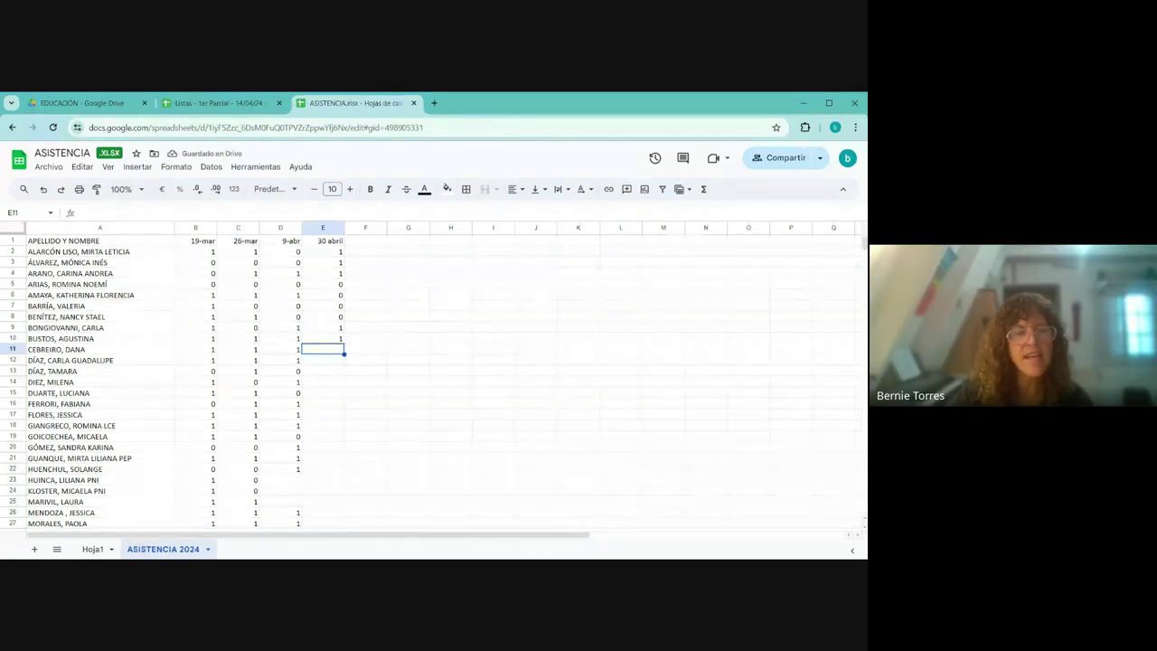
{"action": "type", "text": "1"}
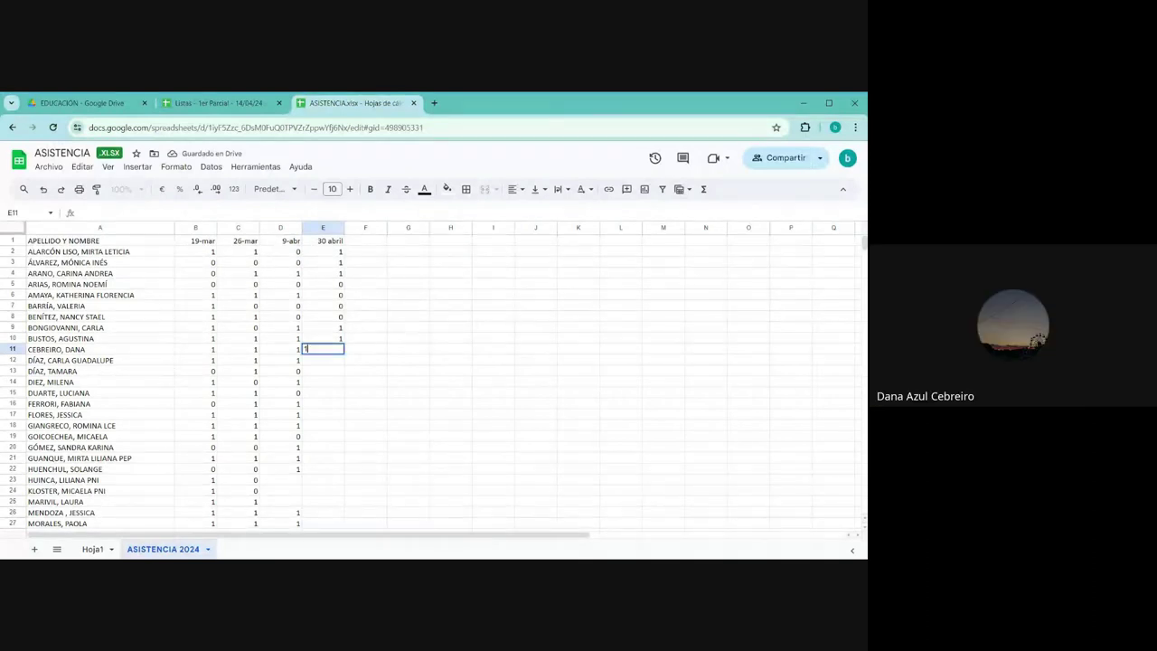
{"action": "key", "text": "Return"}
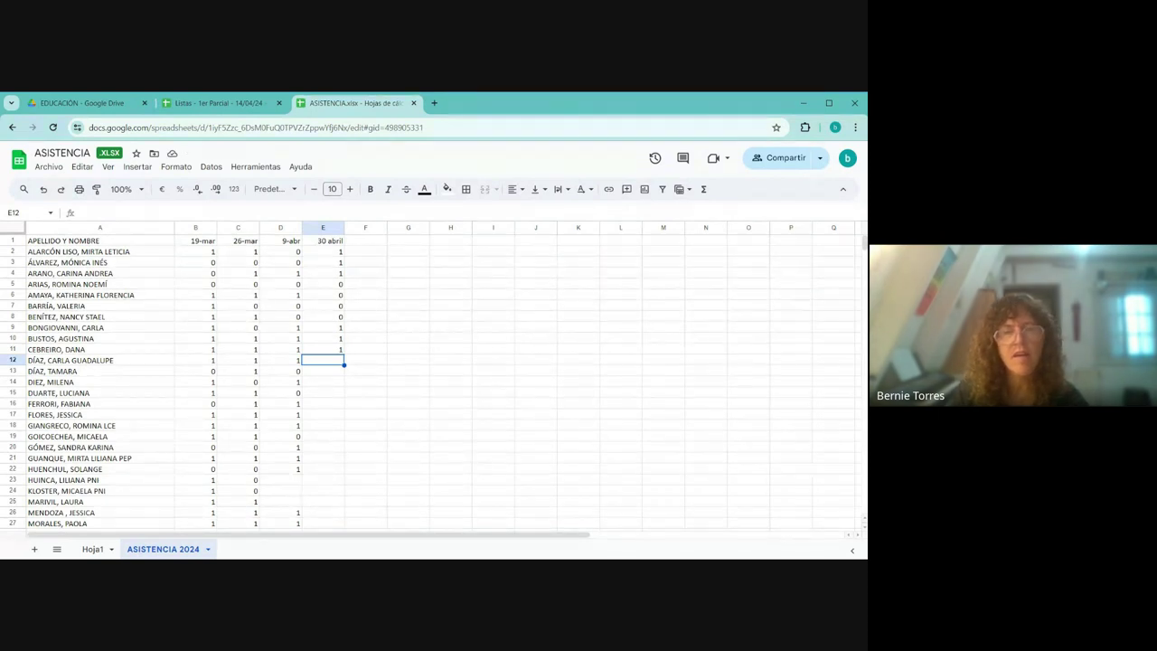
Step: In the 30 abril column, enter 0 in E12 and E13, 1 in E14, and 0 in E15
{"action": "type", "text": "0"}
{"action": "key", "text": "Return"}
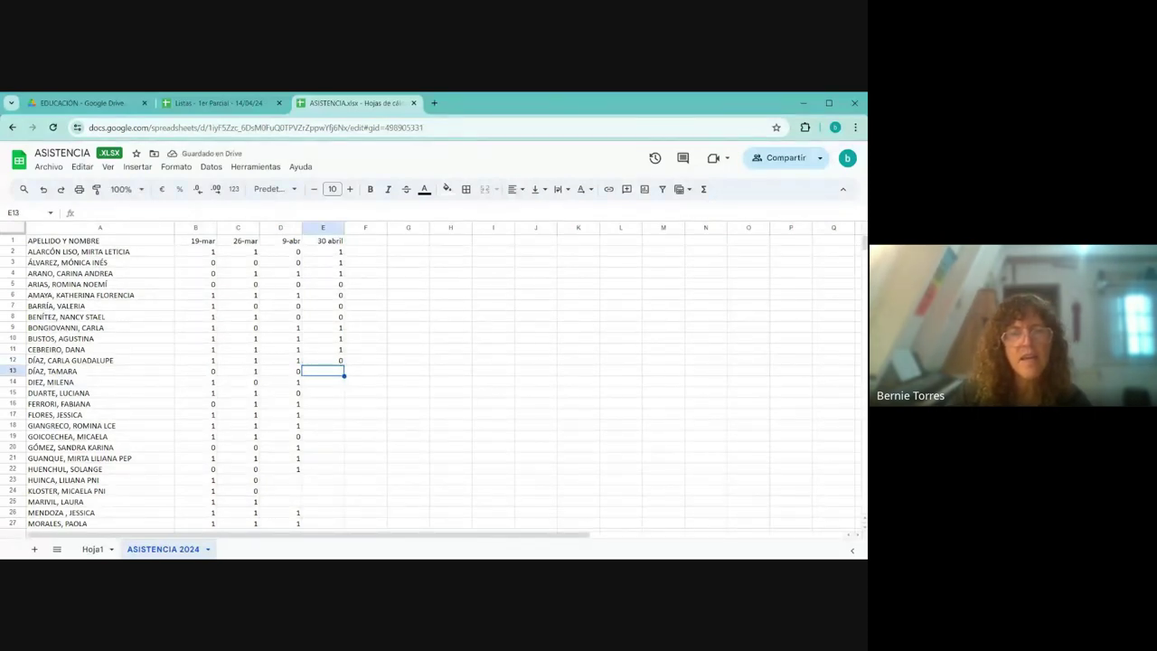
{"action": "type", "text": "0"}
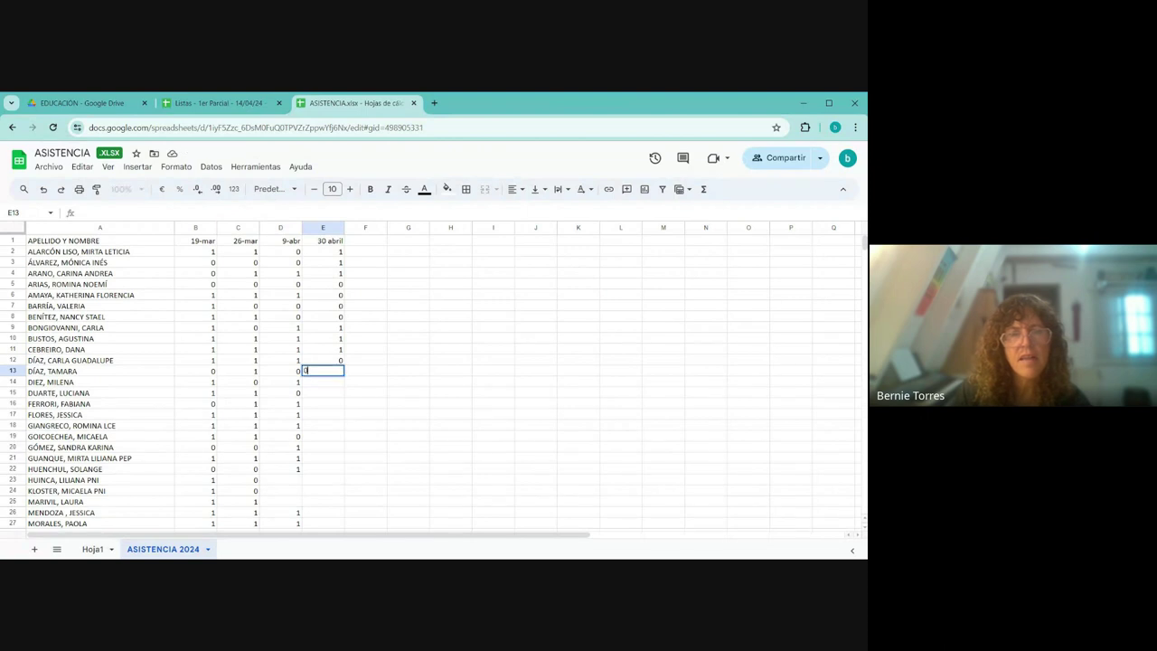
{"action": "key", "text": "Return"}
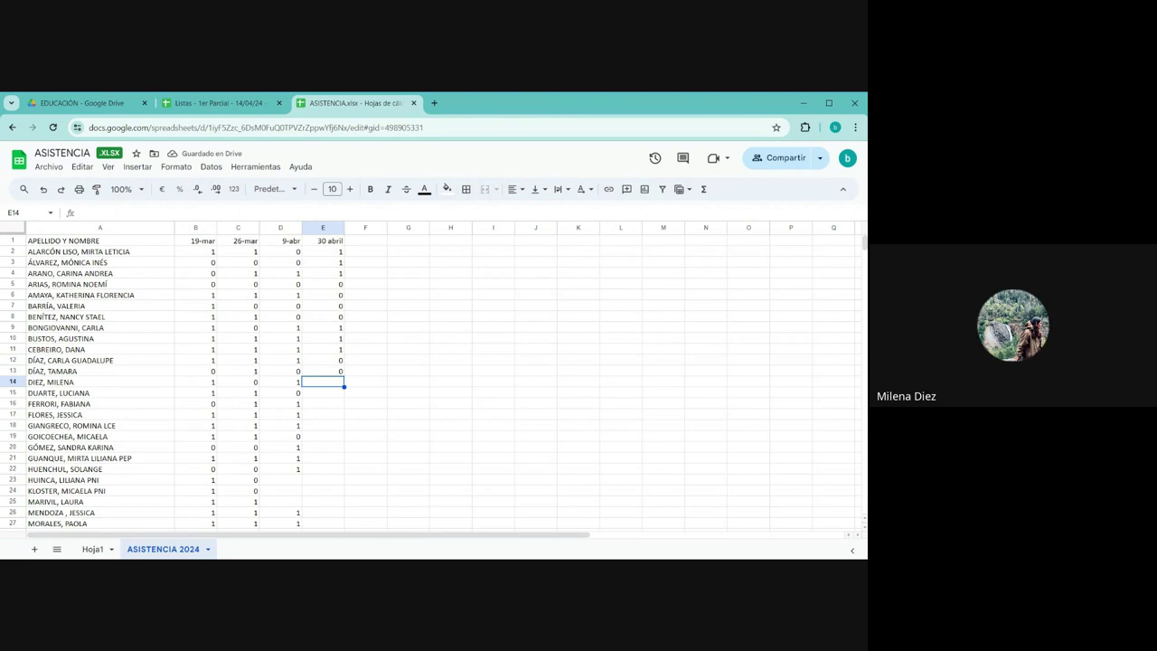
{"action": "type", "text": "1"}
{"action": "key", "text": "Return"}
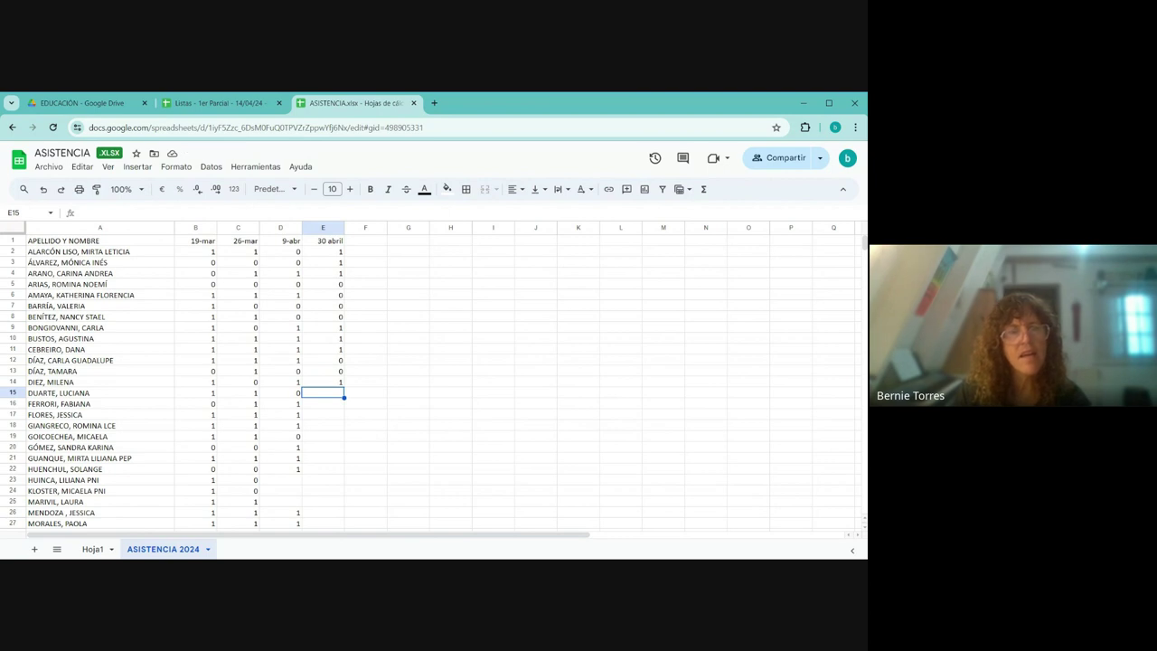
{"action": "type", "text": "0"}
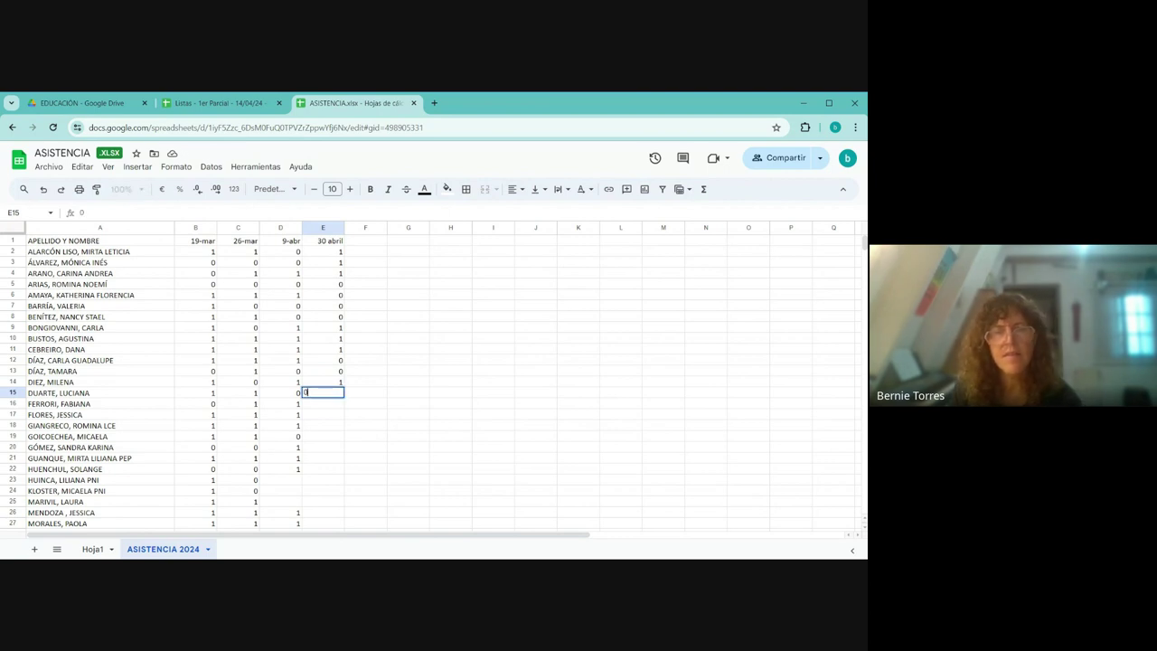
{"action": "key", "text": "Return"}
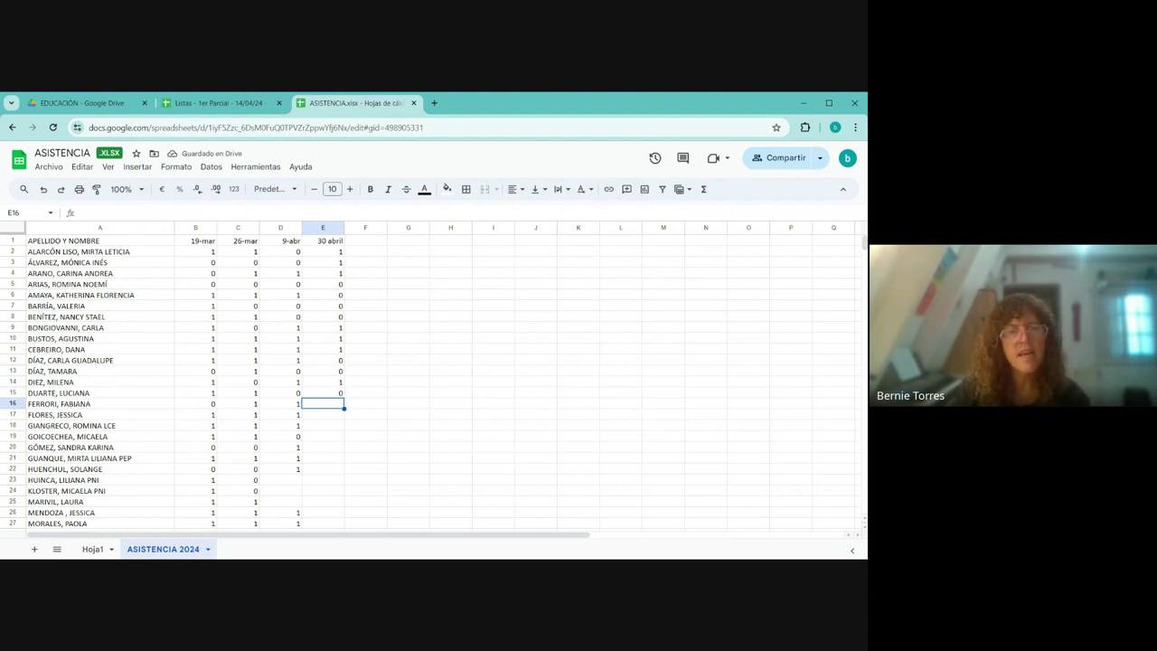
Step: Enter 1 in the 30 abril column for the students in rows 16 to 18, cells E16 to E18
{"action": "type", "text": "1"}
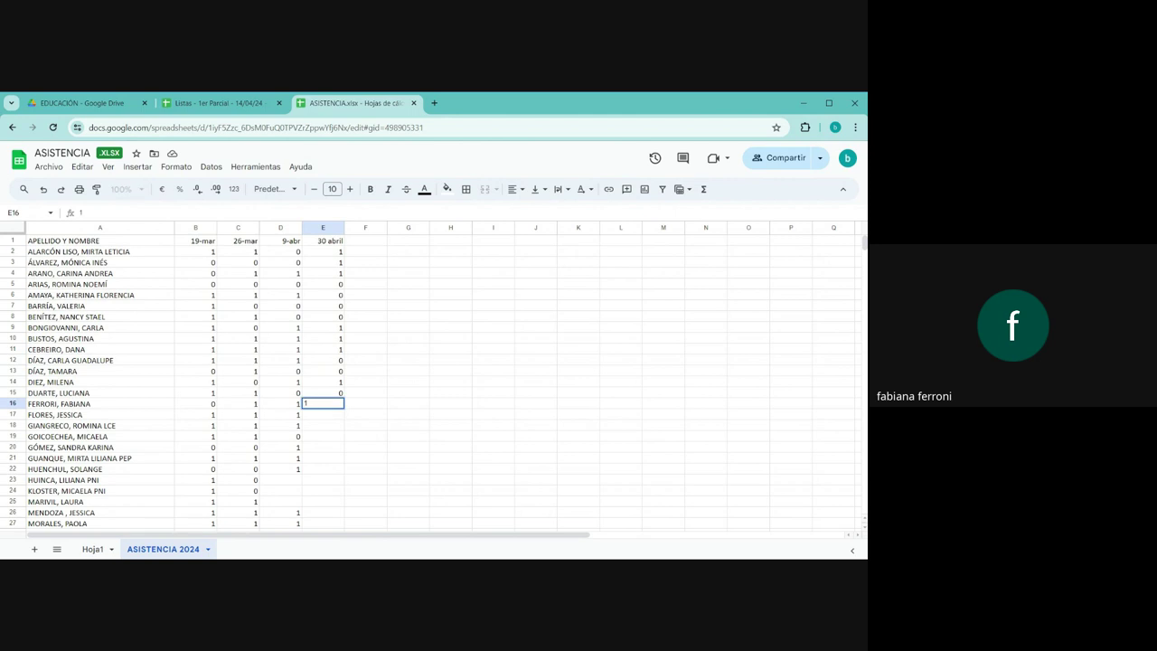
{"action": "key", "text": "Return"}
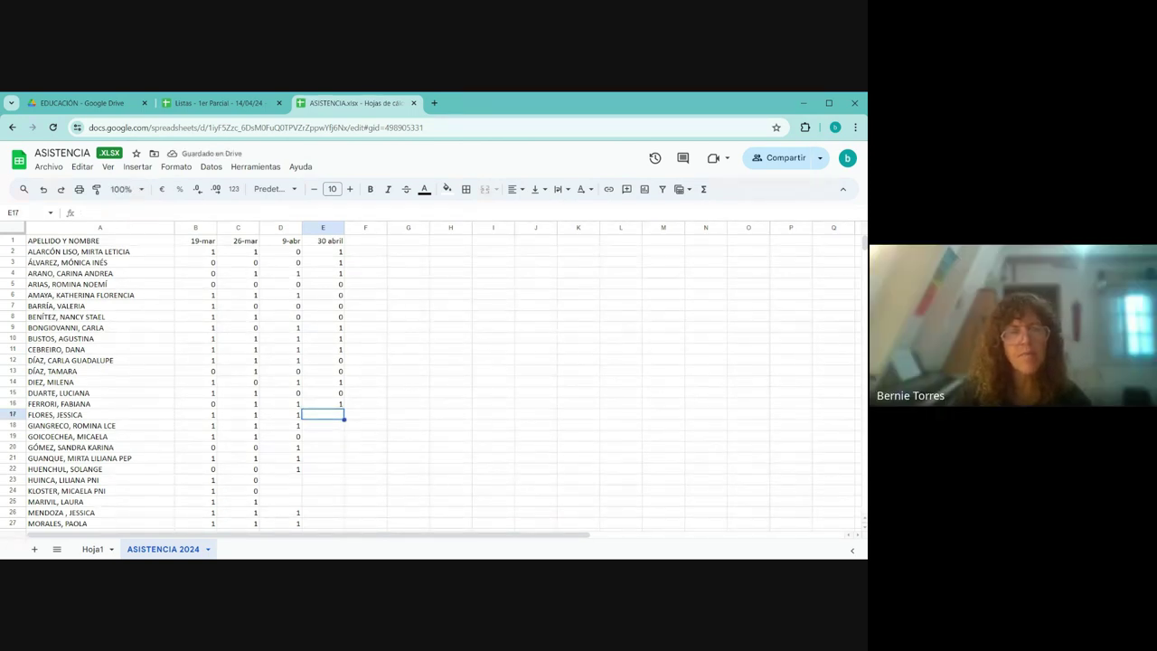
{"action": "type", "text": "1"}
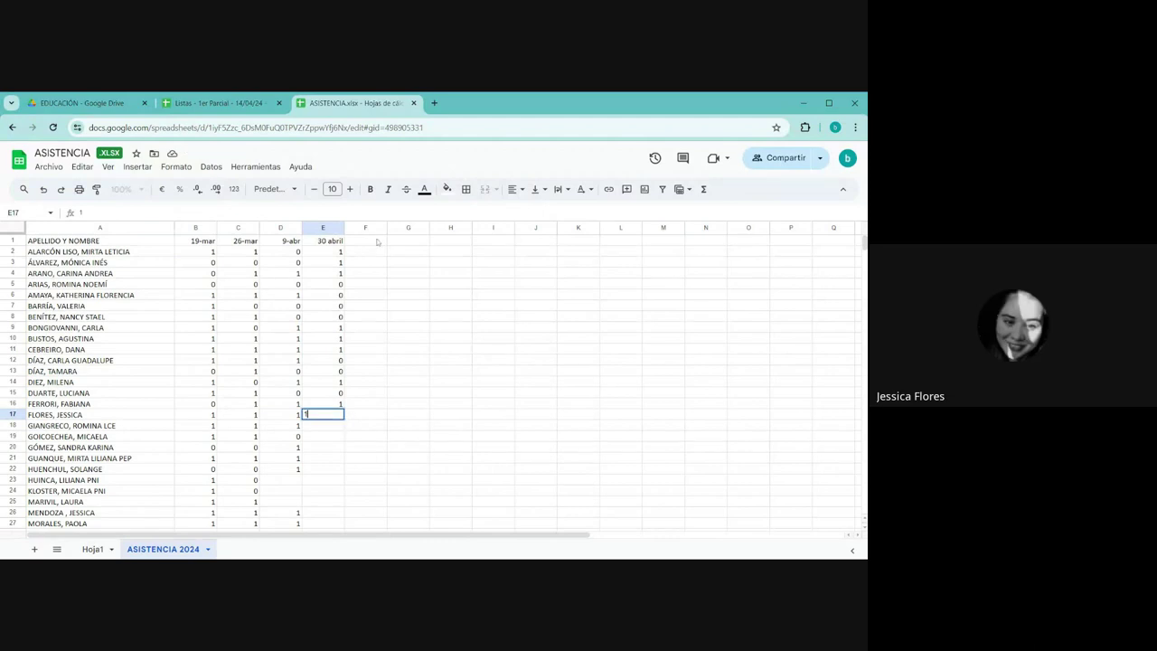
{"action": "key", "text": "Return"}
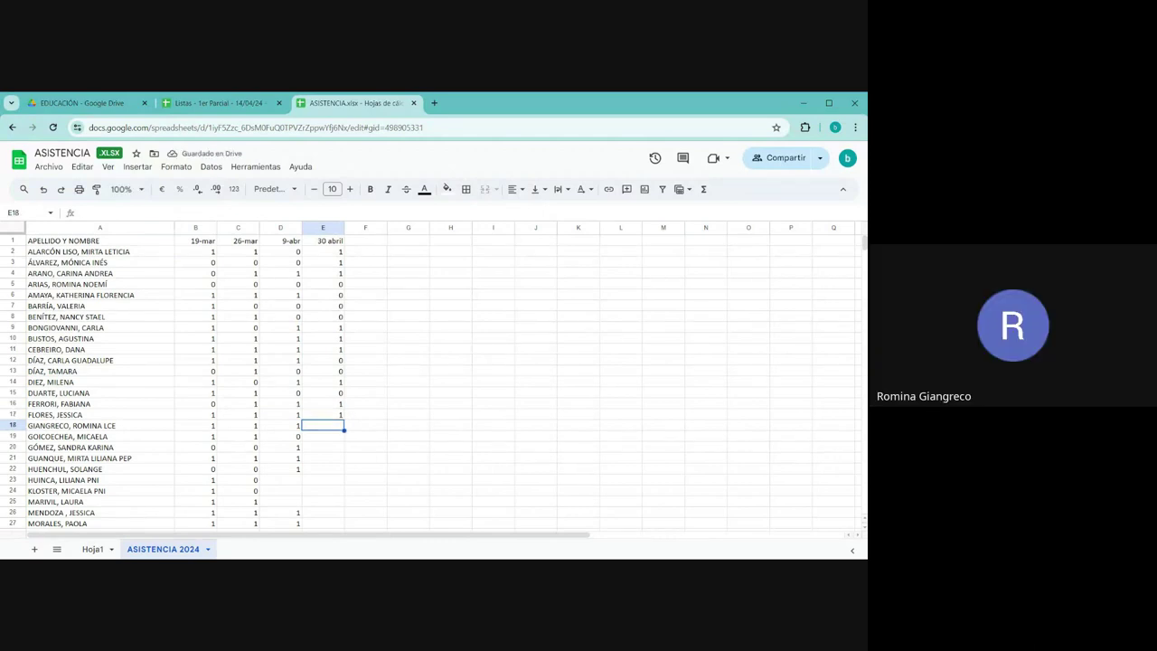
{"action": "type", "text": "1"}
{"action": "key", "text": "Return"}
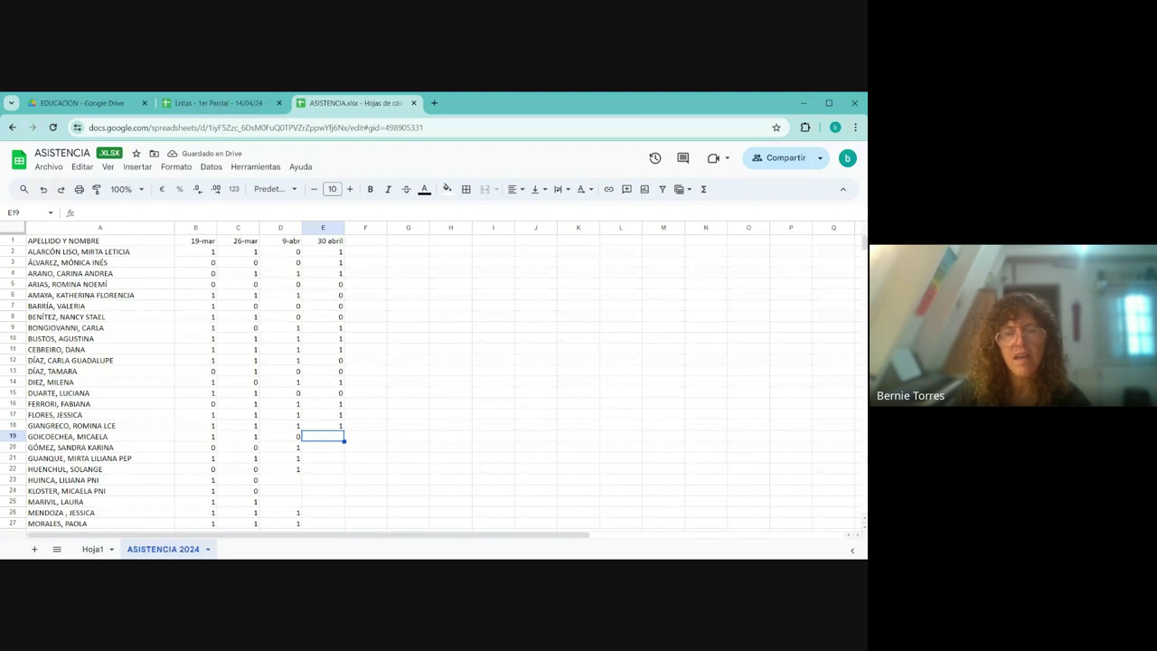
Step: Record the 30 abril attendance for rows 19 and 20, entering 0 in E19 and 1 in E20
{"action": "type", "text": "0"}
{"action": "key", "text": "Return"}
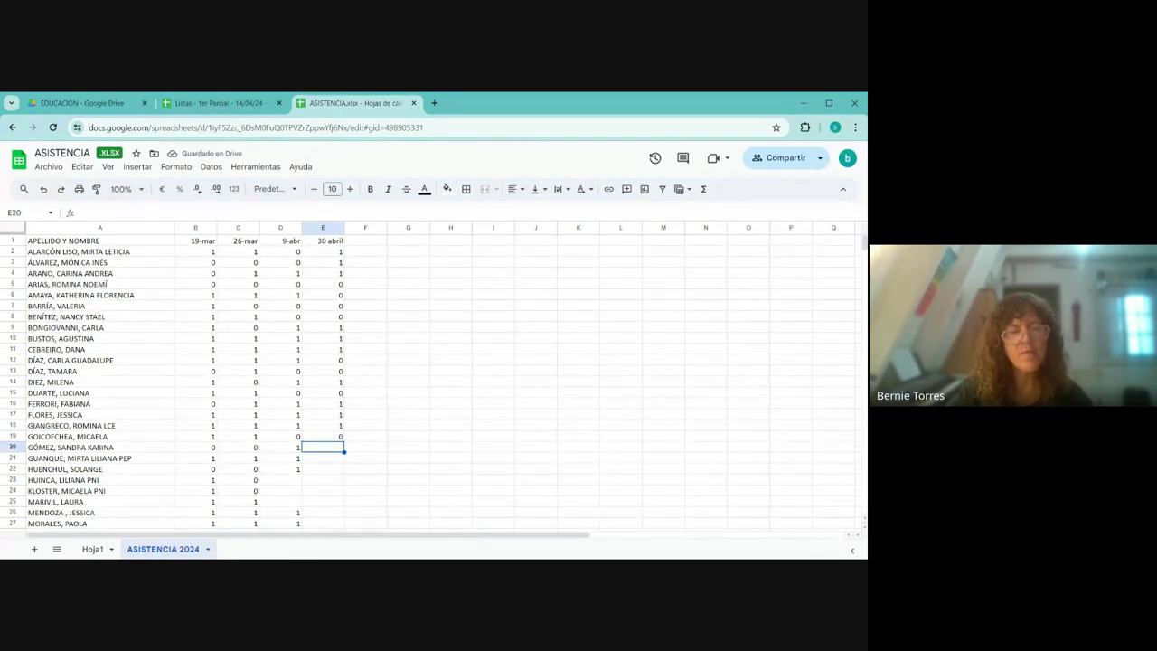
{"action": "type", "text": "1"}
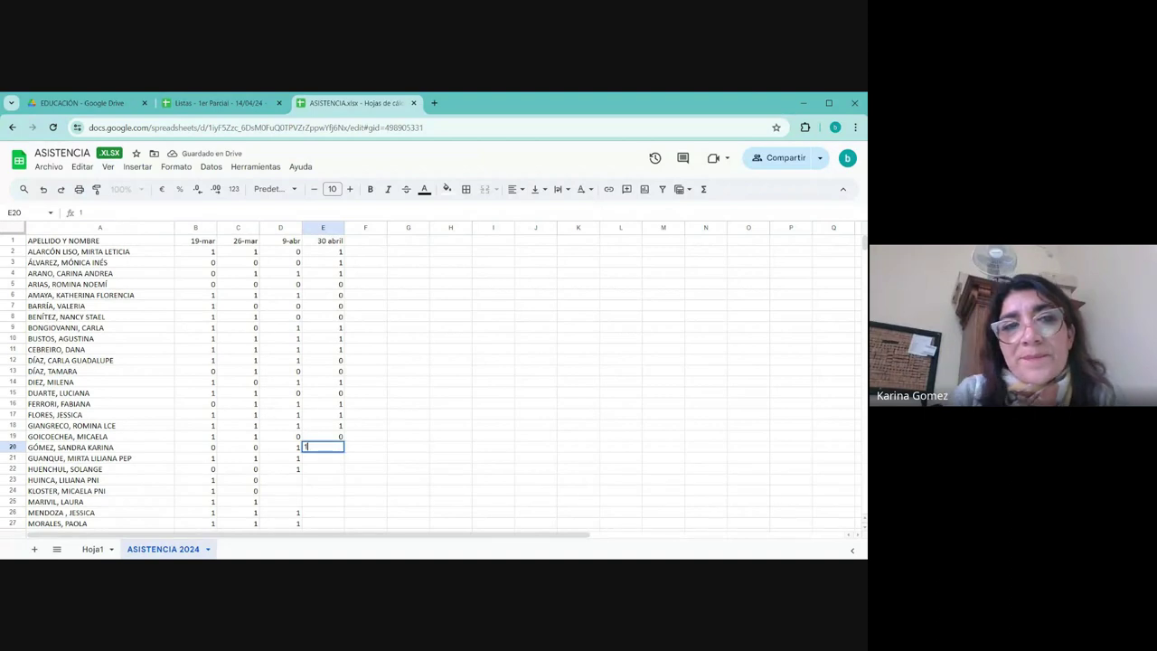
{"action": "key", "text": "Return"}
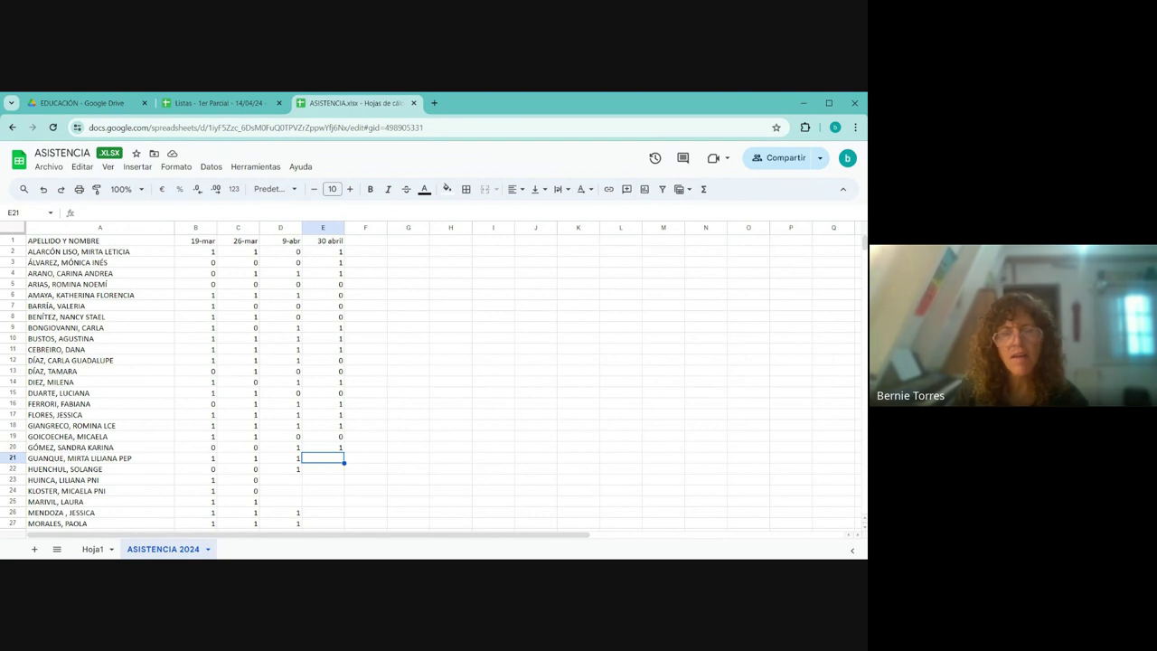
Step: Enter 0 in the 30 abril column for the students in rows 21 to 24, cells E21 to E24
{"action": "type", "text": "0"}
{"action": "key", "text": "Return"}
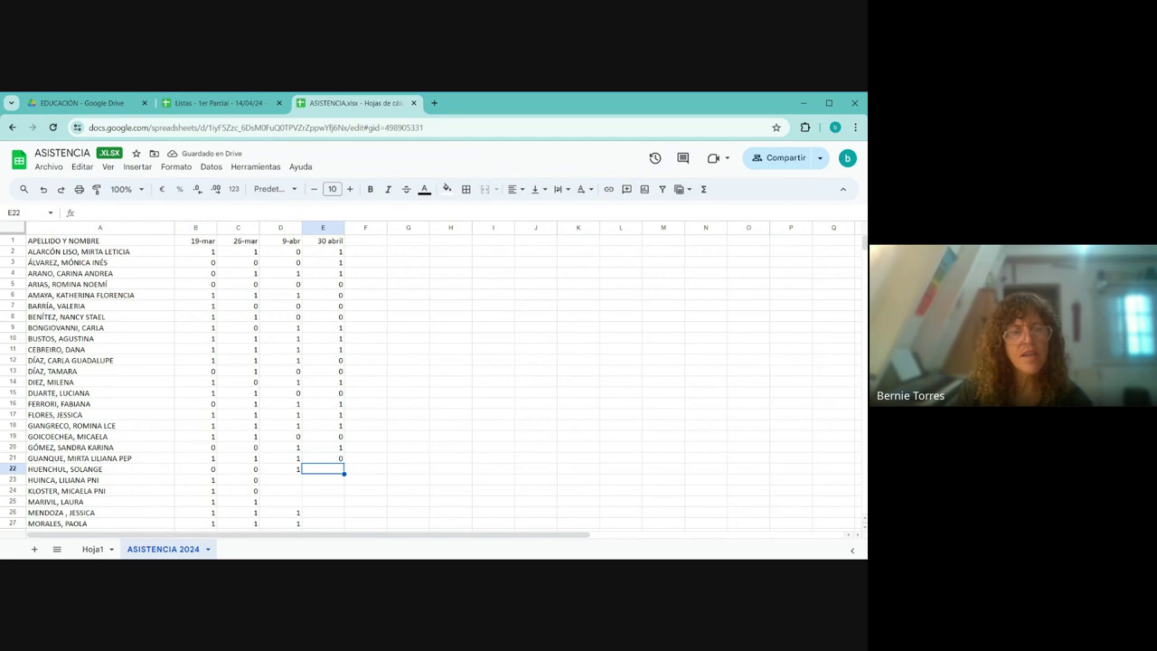
{"action": "type", "text": "0"}
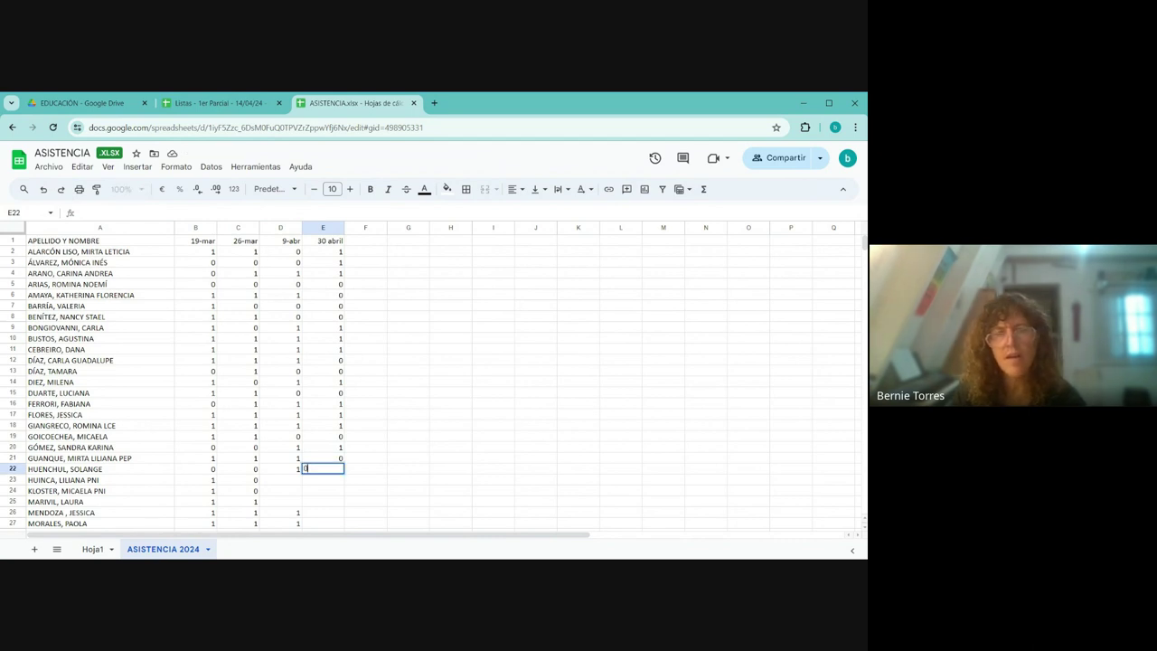
{"action": "key", "text": "Return"}
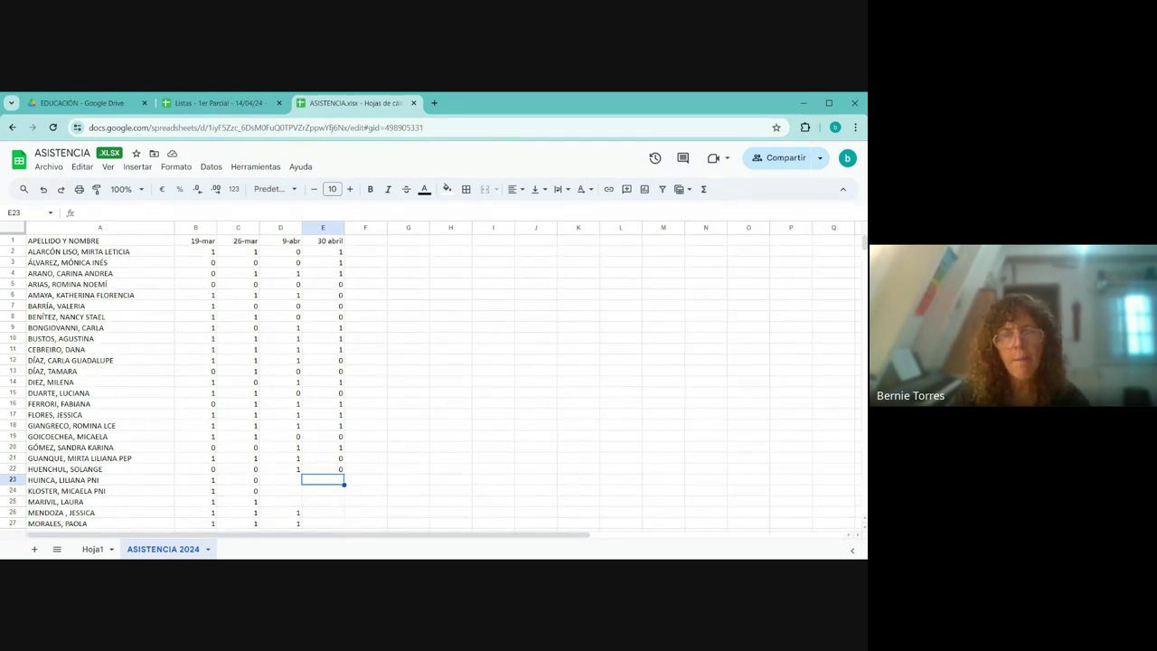
{"action": "type", "text": "0"}
{"action": "key", "text": "Return"}
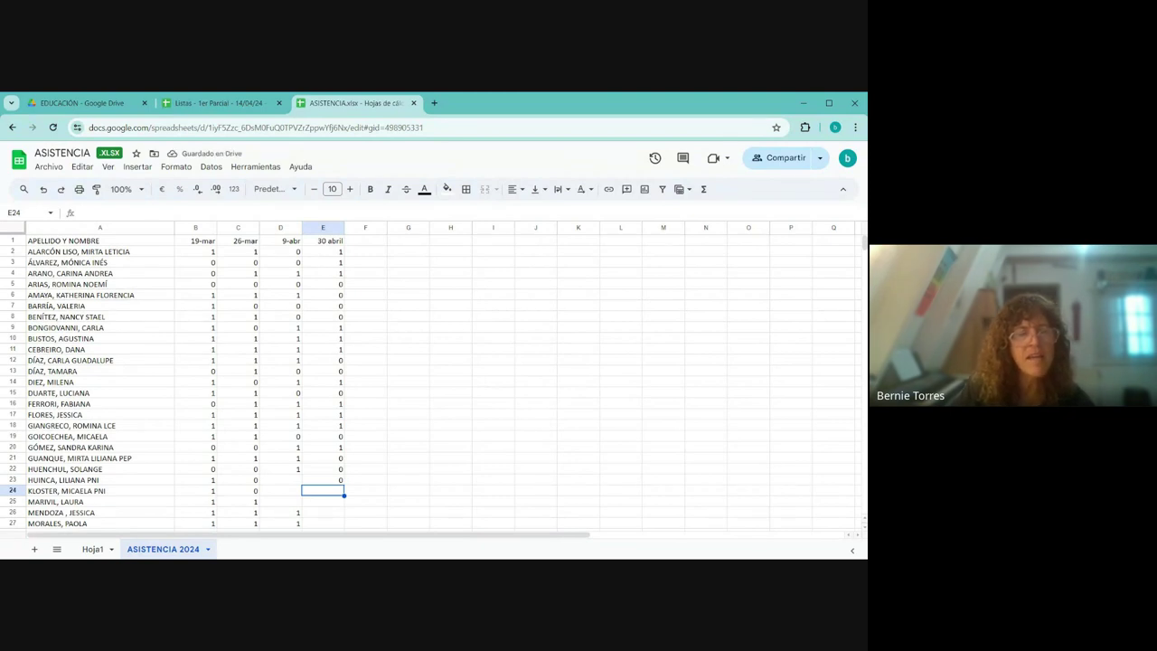
{"action": "type", "text": "0"}
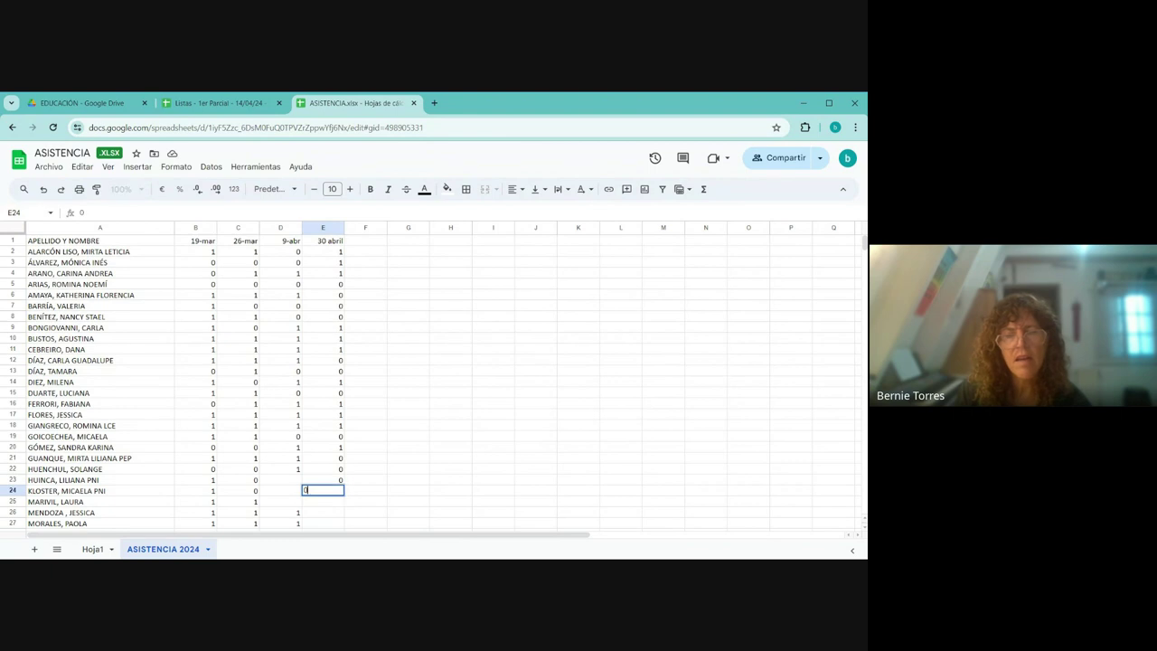
{"action": "key", "text": "Return"}
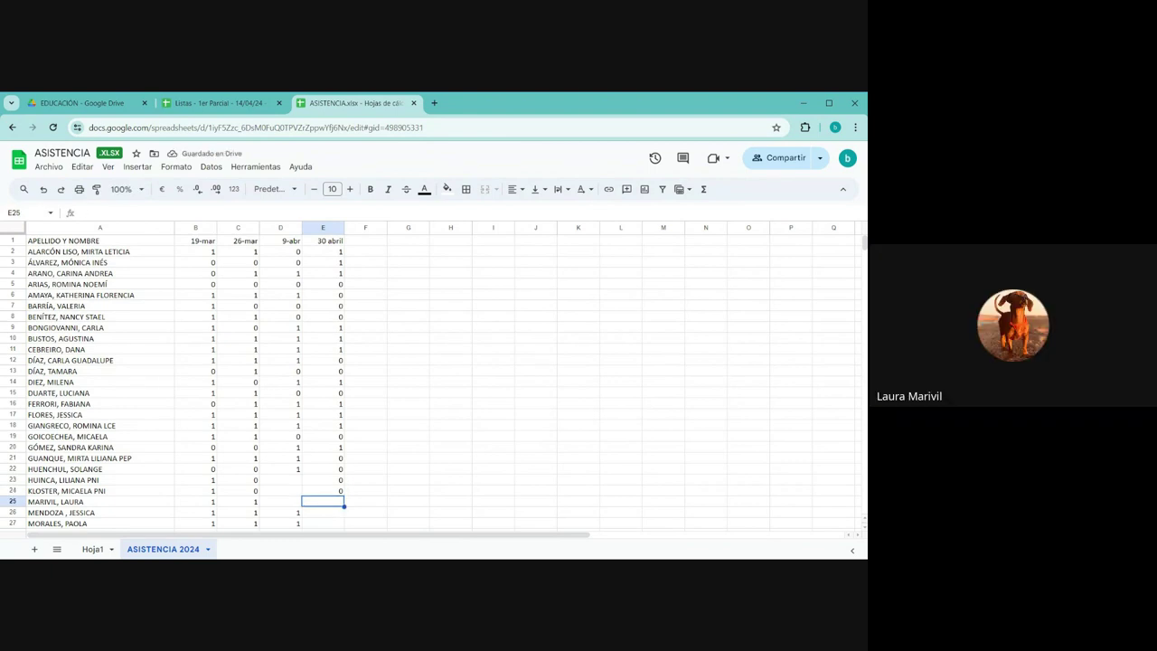
Step: Enter 1 in the 30 abril column for the students in rows 25 and 26, cells E25 and E26
{"action": "type", "text": "1"}
{"action": "key", "text": "Return"}
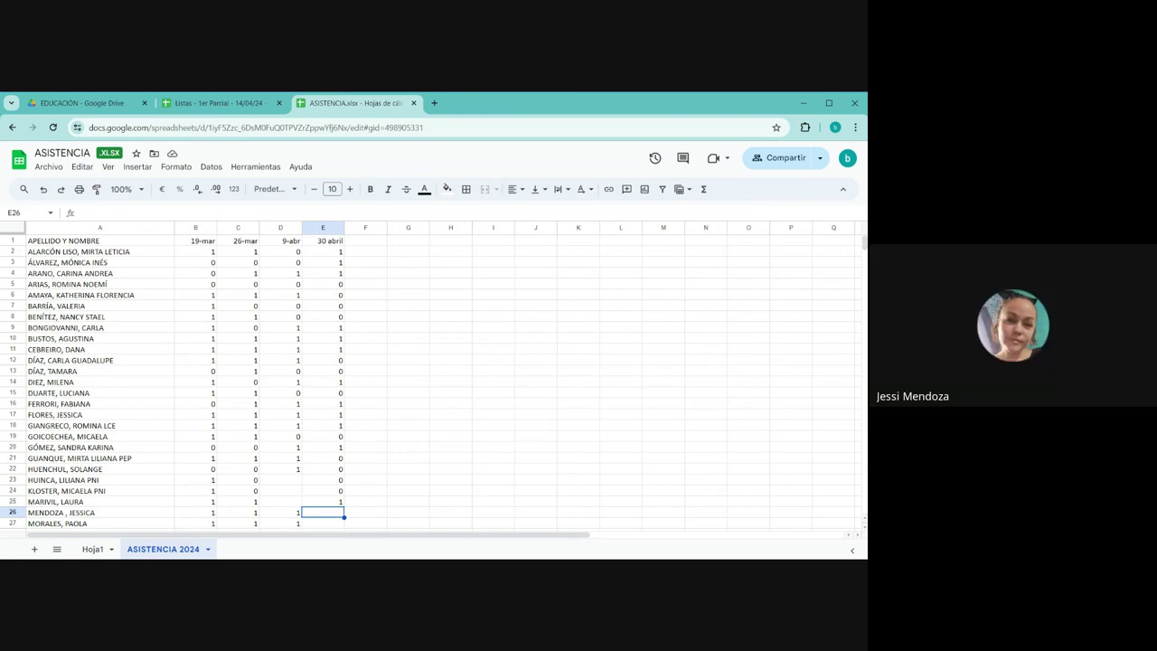
{"action": "type", "text": "1"}
{"action": "key", "text": "Return"}
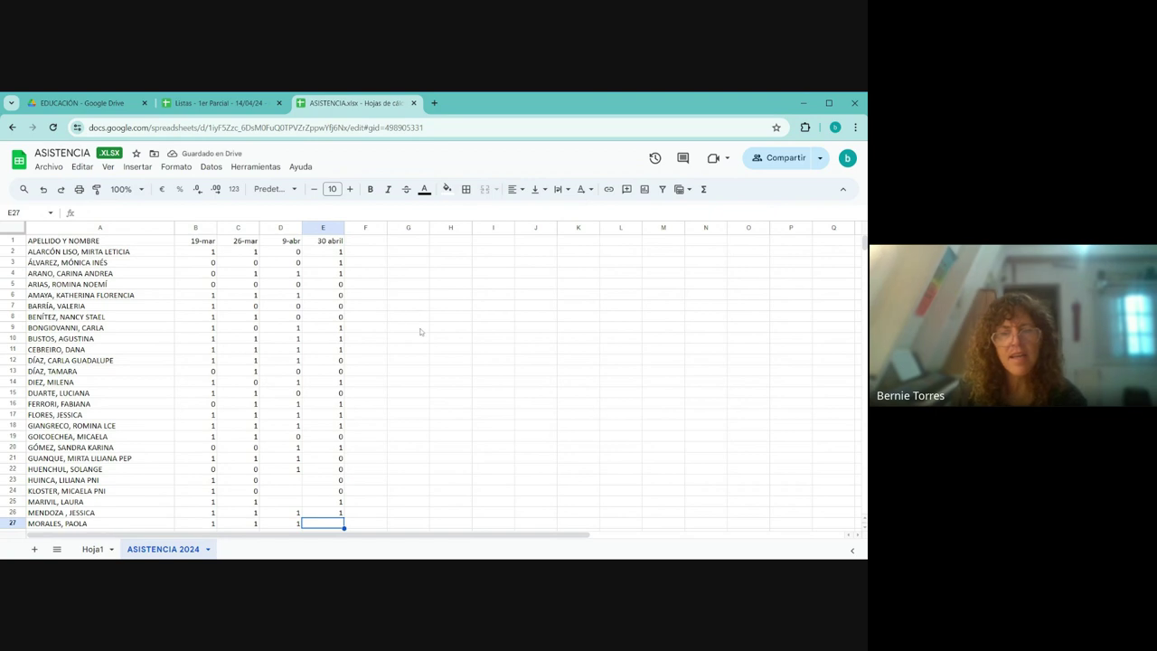
Step: Enter 0 in the 30 abril column for the students in rows 27 to 31, cells E27 to E31
{"action": "type", "text": "0"}
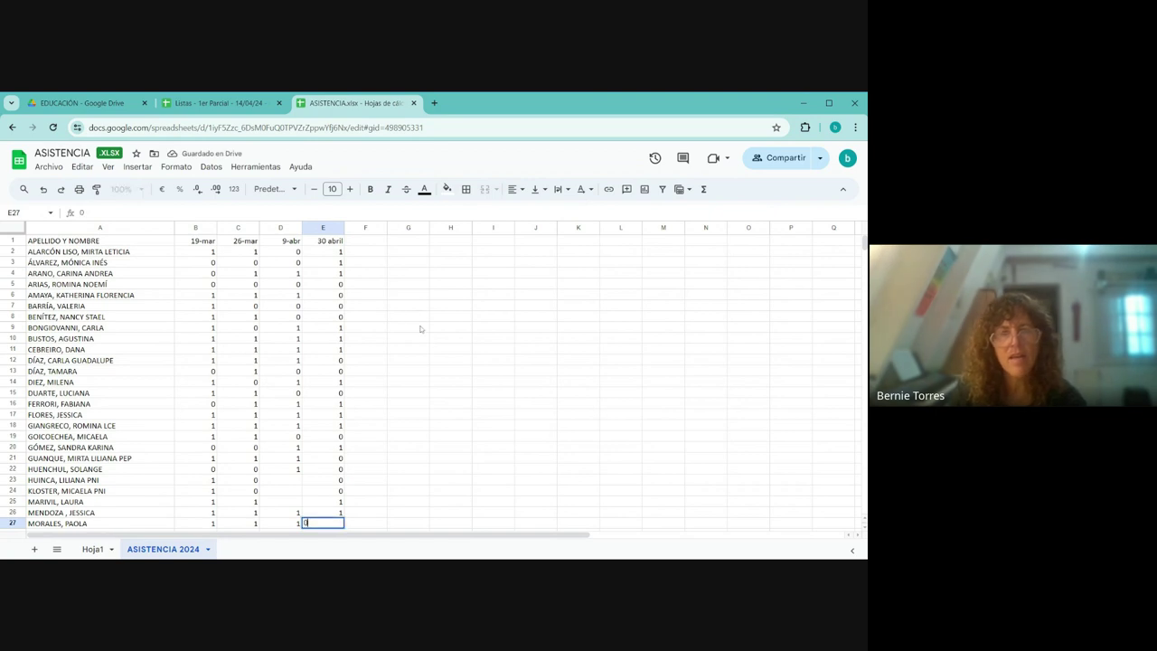
{"action": "key", "text": "Return"}
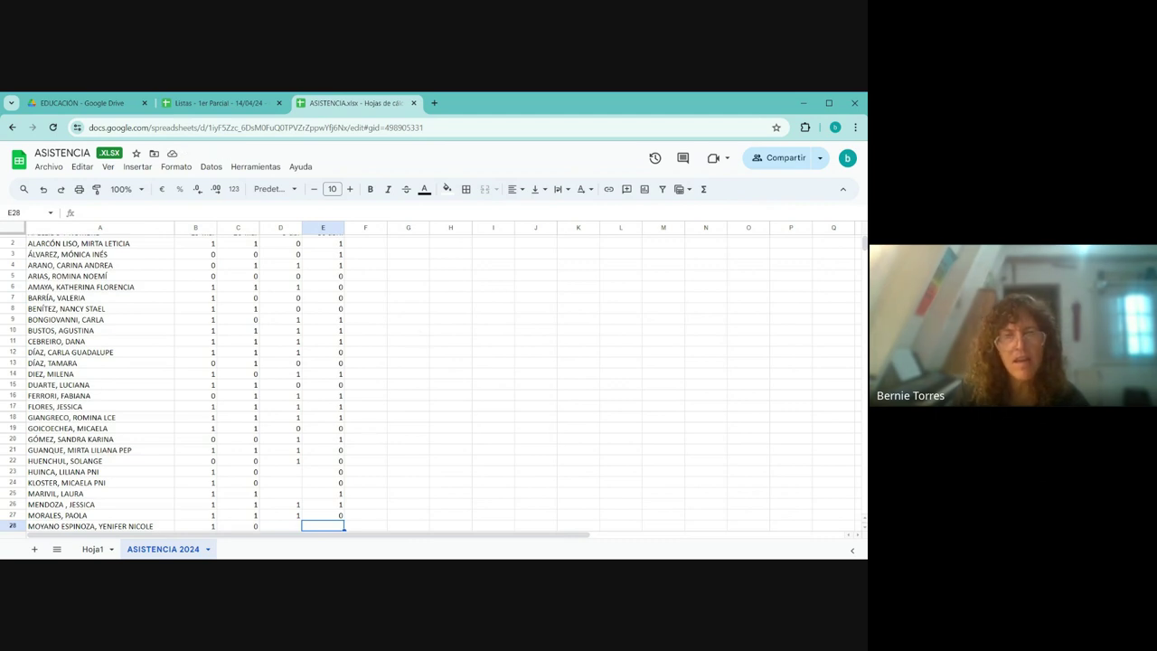
{"action": "type", "text": "0"}
{"action": "key", "text": "Return"}
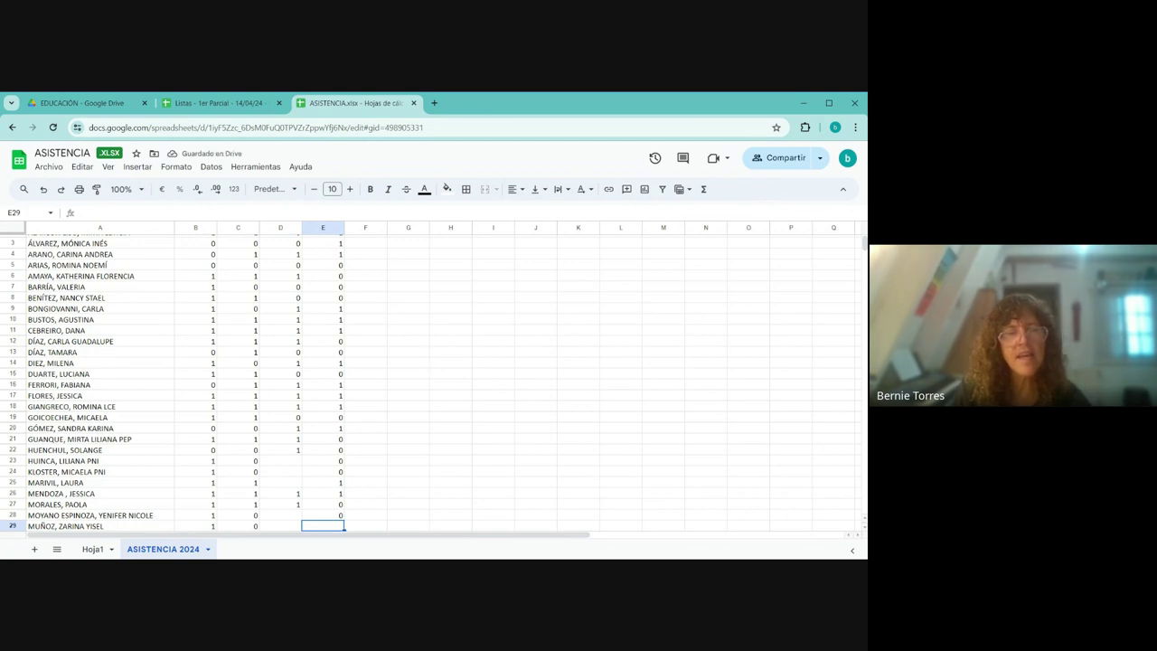
{"action": "type", "text": "0"}
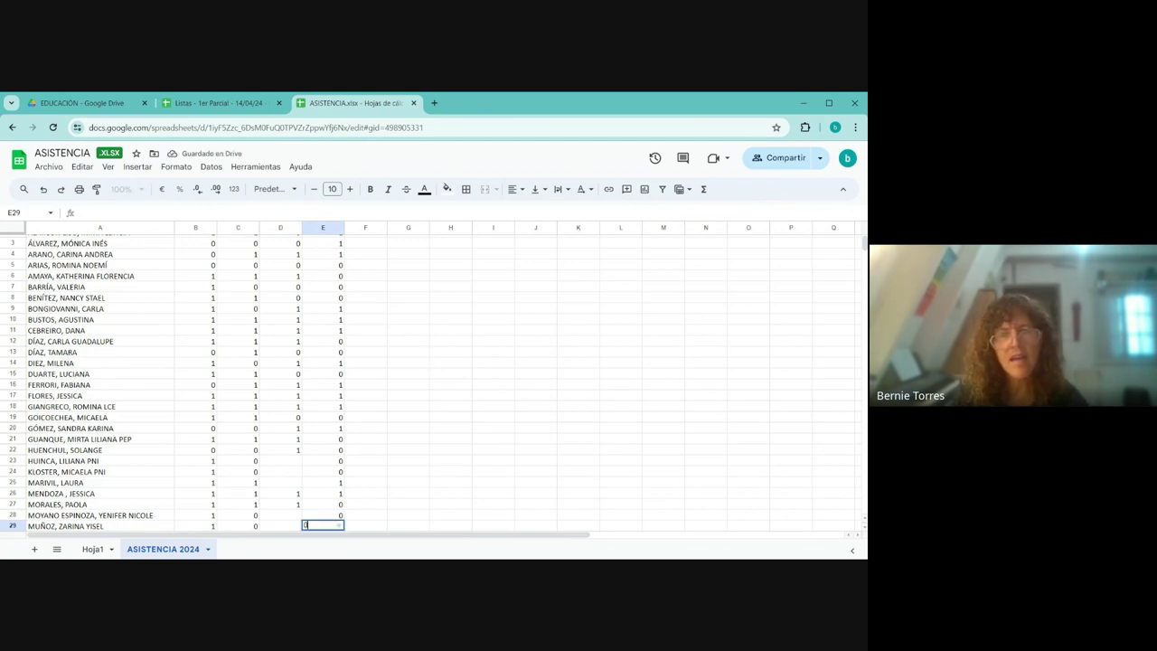
{"action": "key", "text": "Return"}
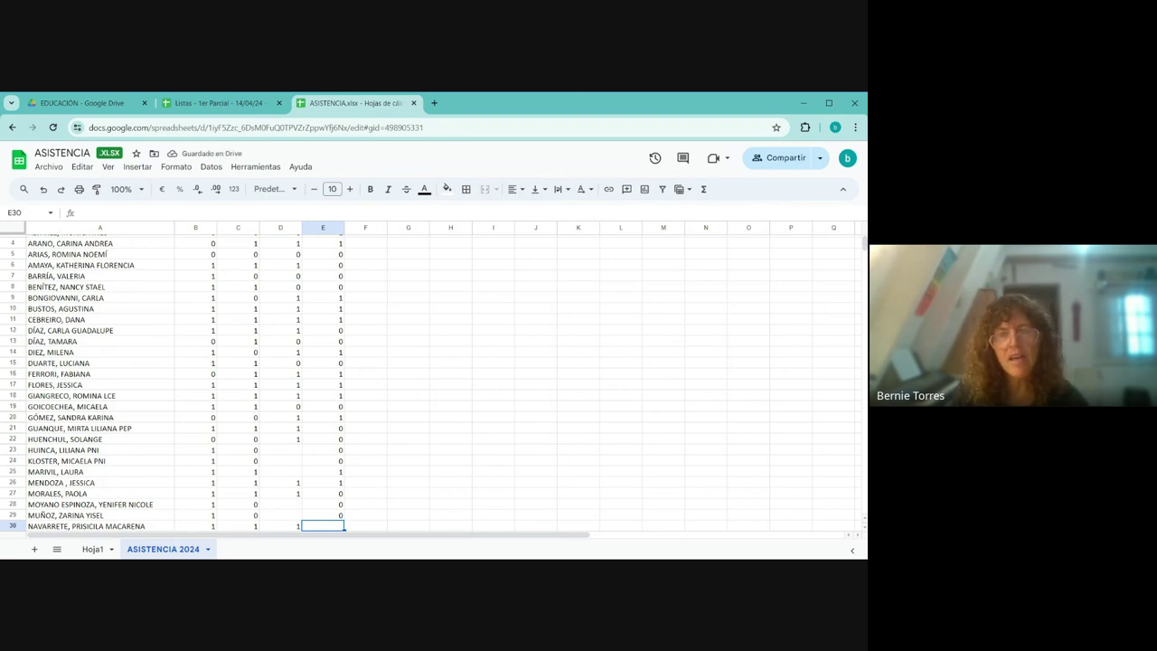
{"action": "type", "text": "0"}
{"action": "key", "text": "Return"}
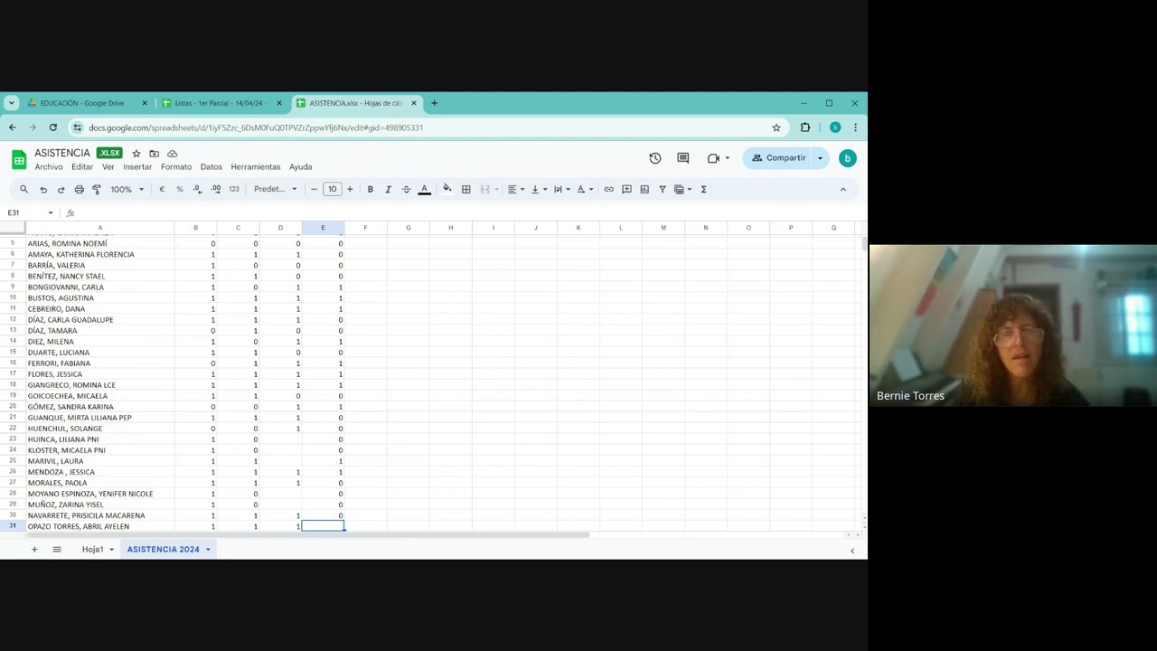
{"action": "type", "text": "0"}
{"action": "key", "text": "Return"}
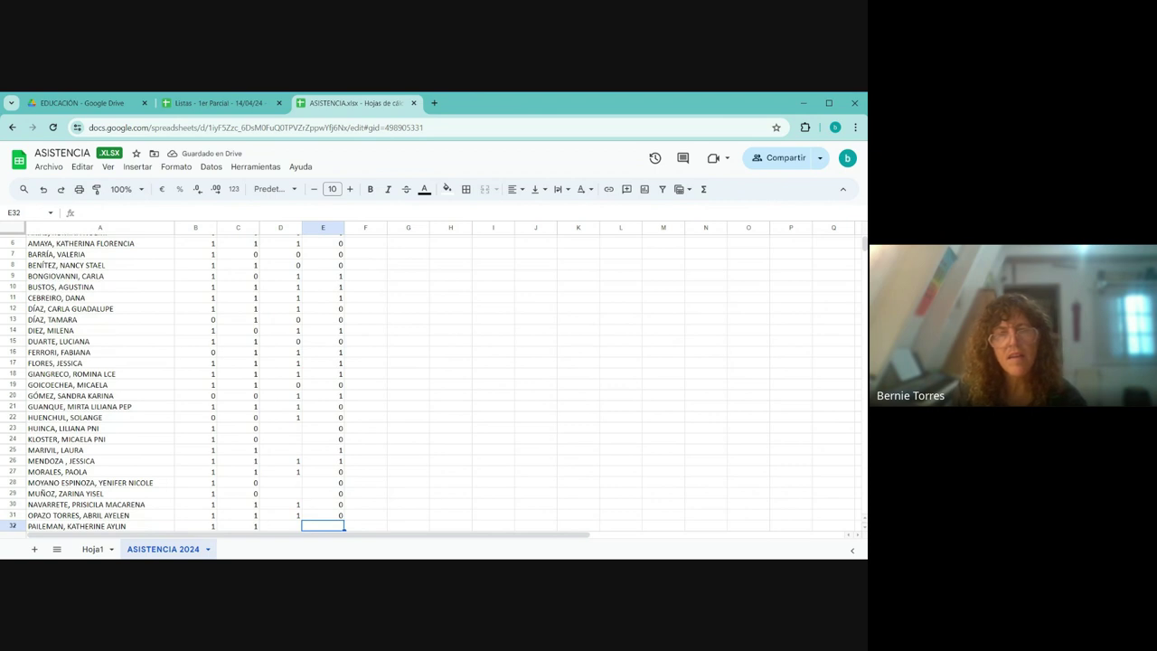
Step: Enter 0 in E32 for the row 32 student's 30 abril attendance, and correct it to 1
{"action": "type", "text": "0"}
{"action": "key", "text": "Return"}
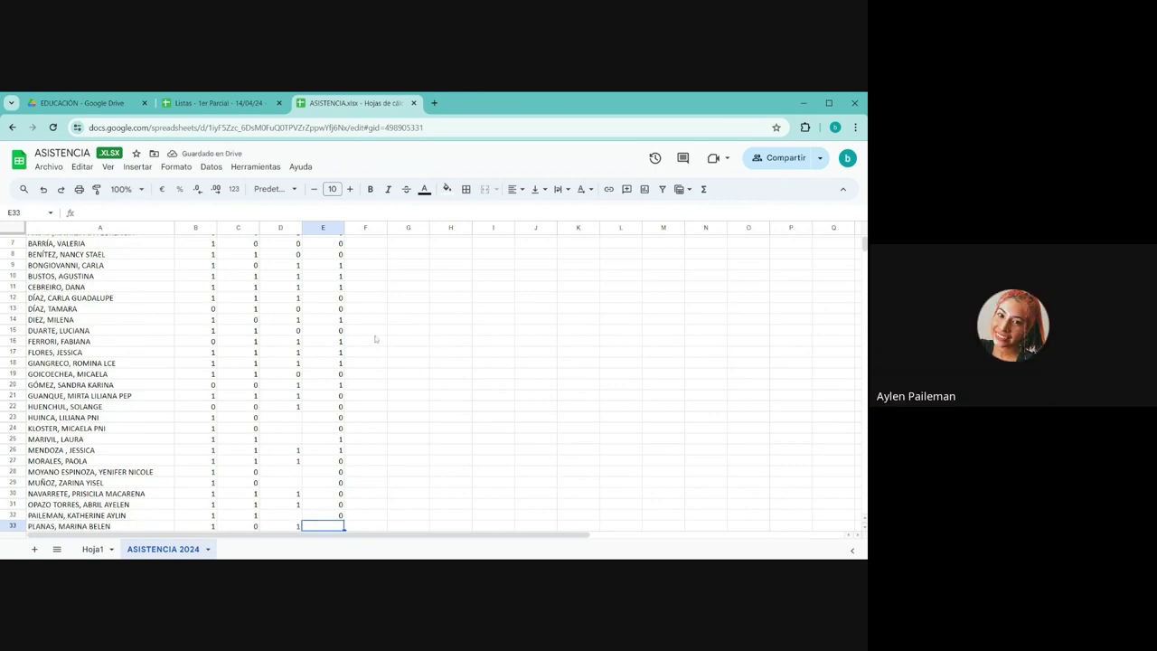
{"action": "left_click", "coordinate": [323, 519]}
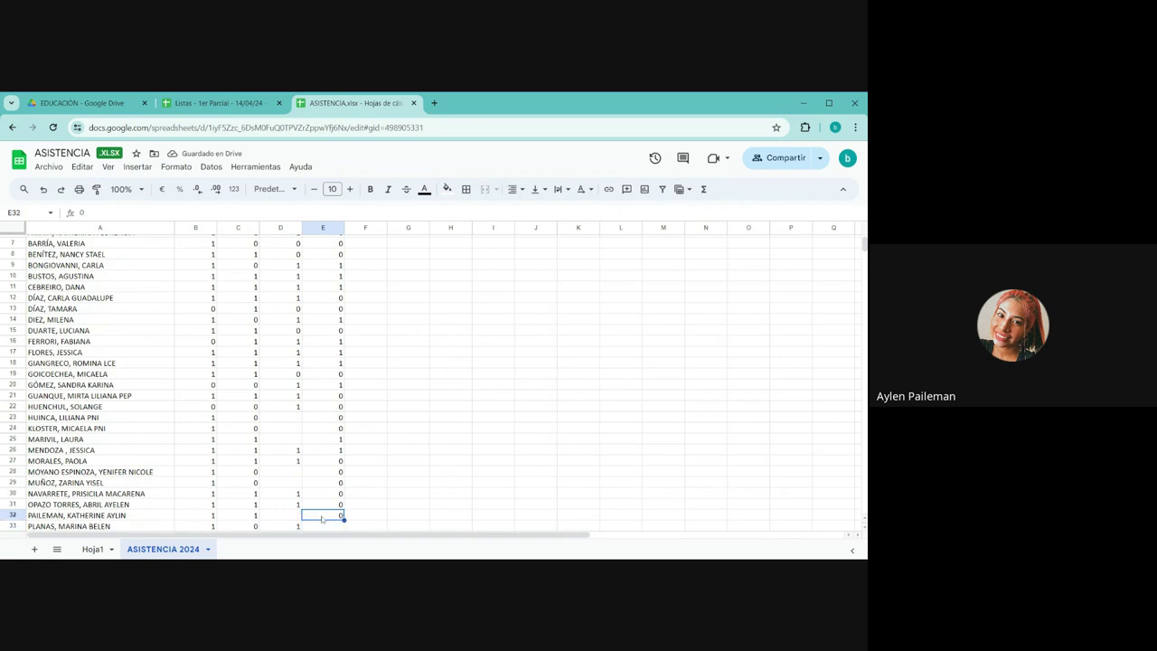
{"action": "key", "text": "Delete"}
{"action": "type", "text": "1"}
{"action": "key", "text": "Return"}
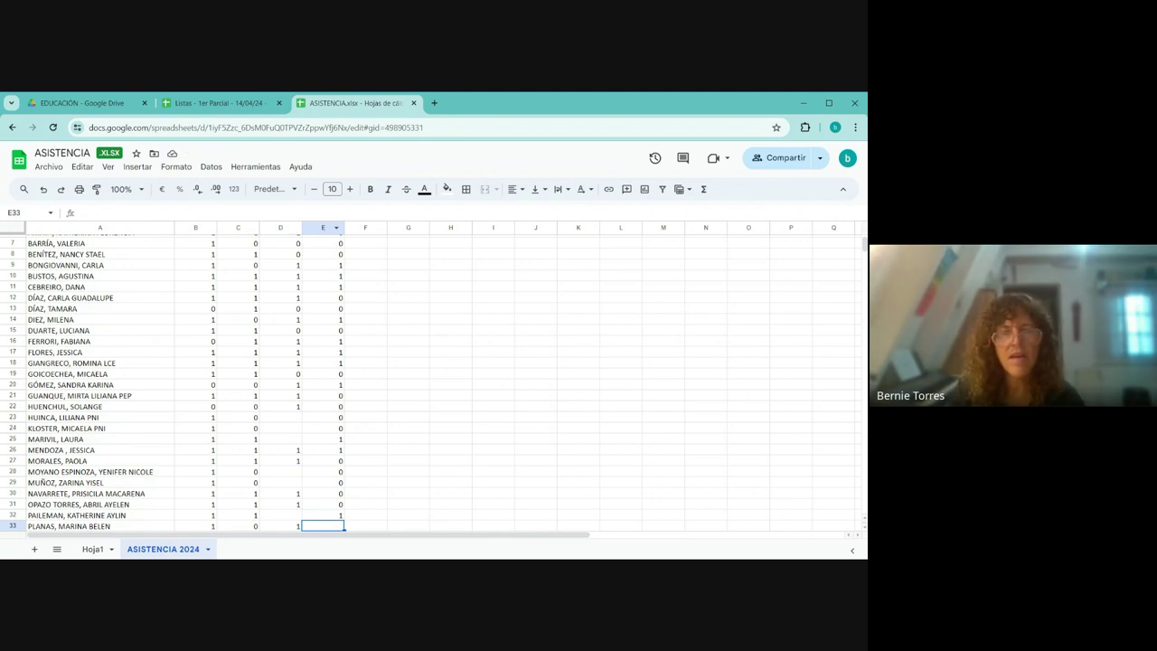
Step: Enter 0 in the 30 abril column for the students in rows 33 to 37, cells E33 to E37
{"action": "type", "text": "0"}
{"action": "key", "text": "Return"}
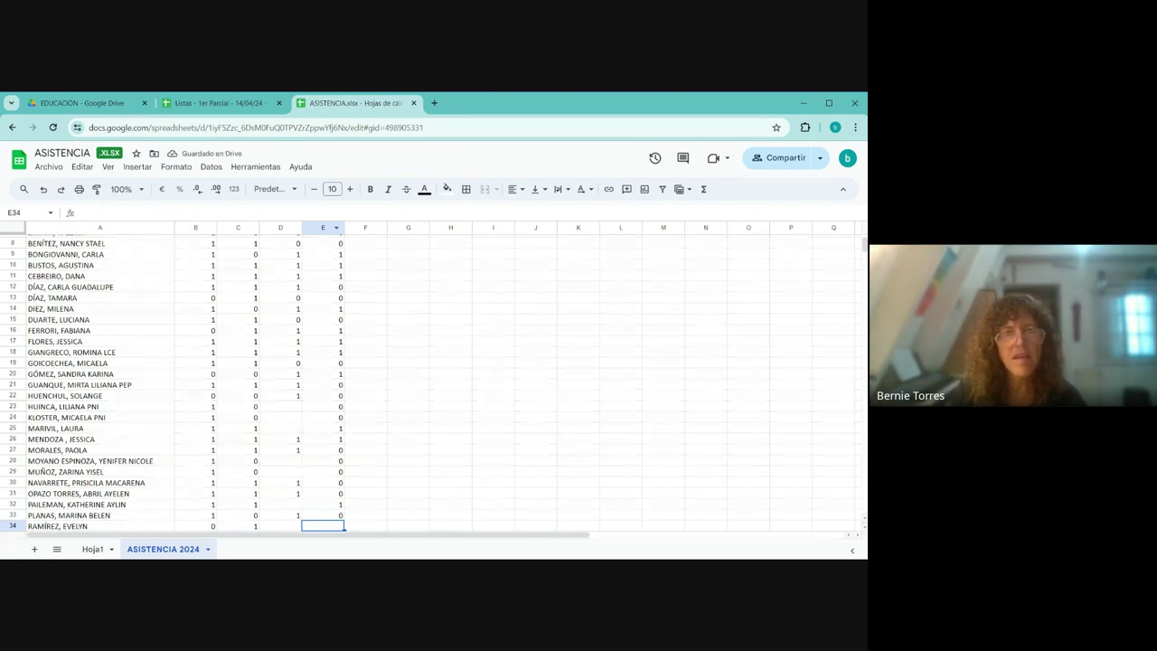
{"action": "type", "text": "0"}
{"action": "key", "text": "Return"}
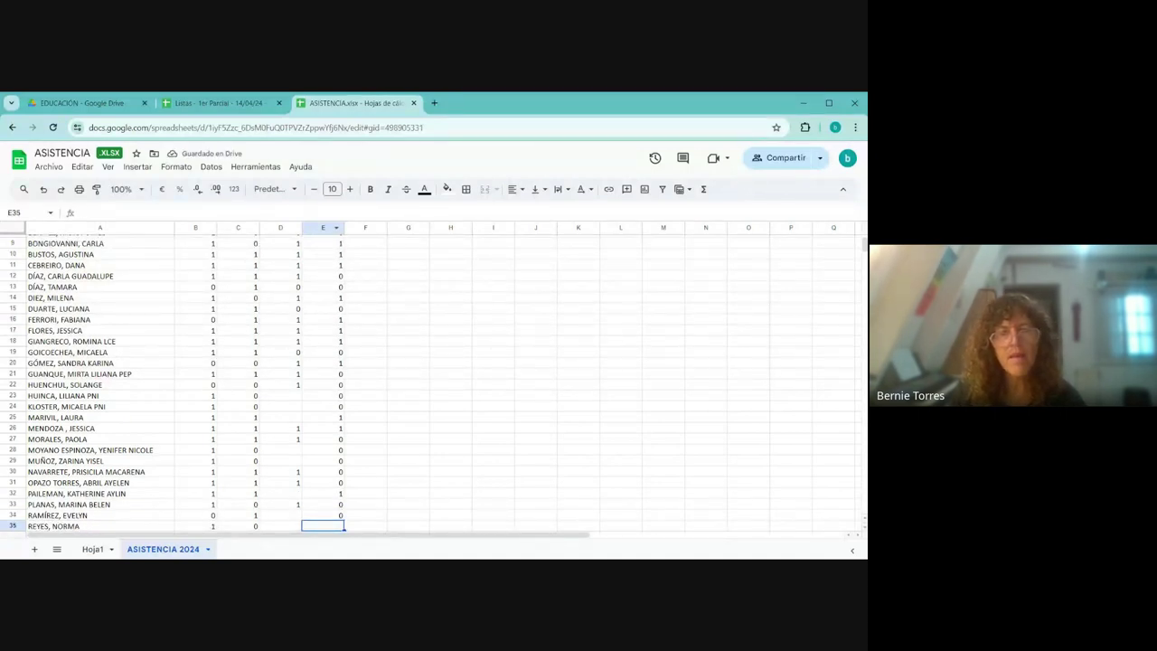
{"action": "type", "text": "0"}
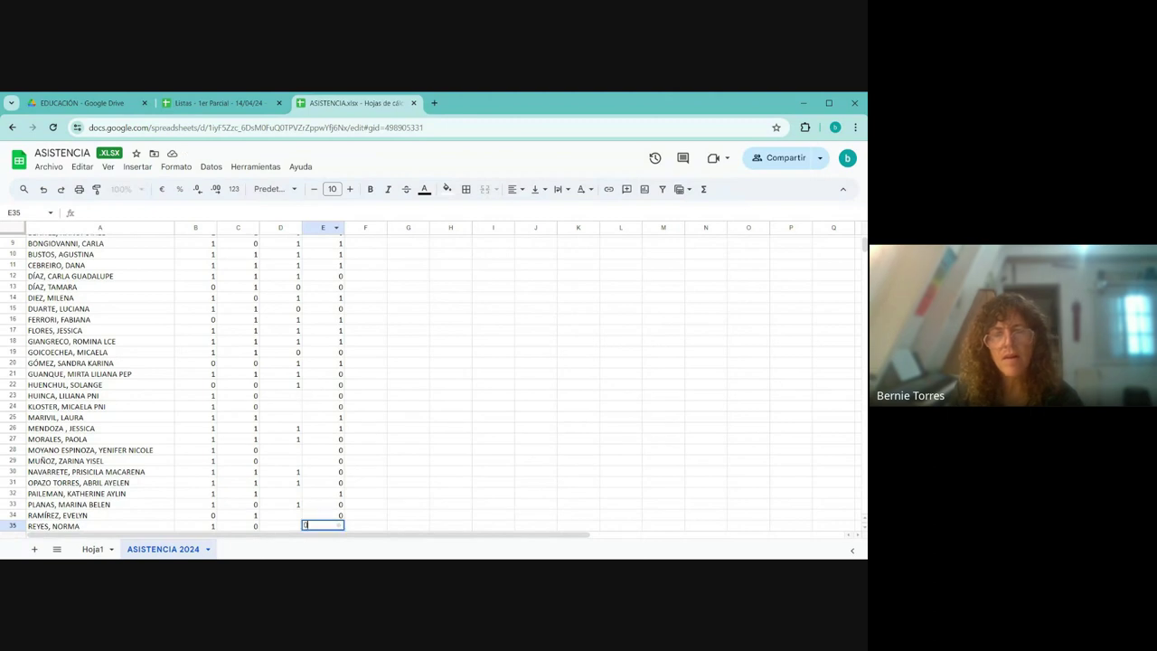
{"action": "key", "text": "Return"}
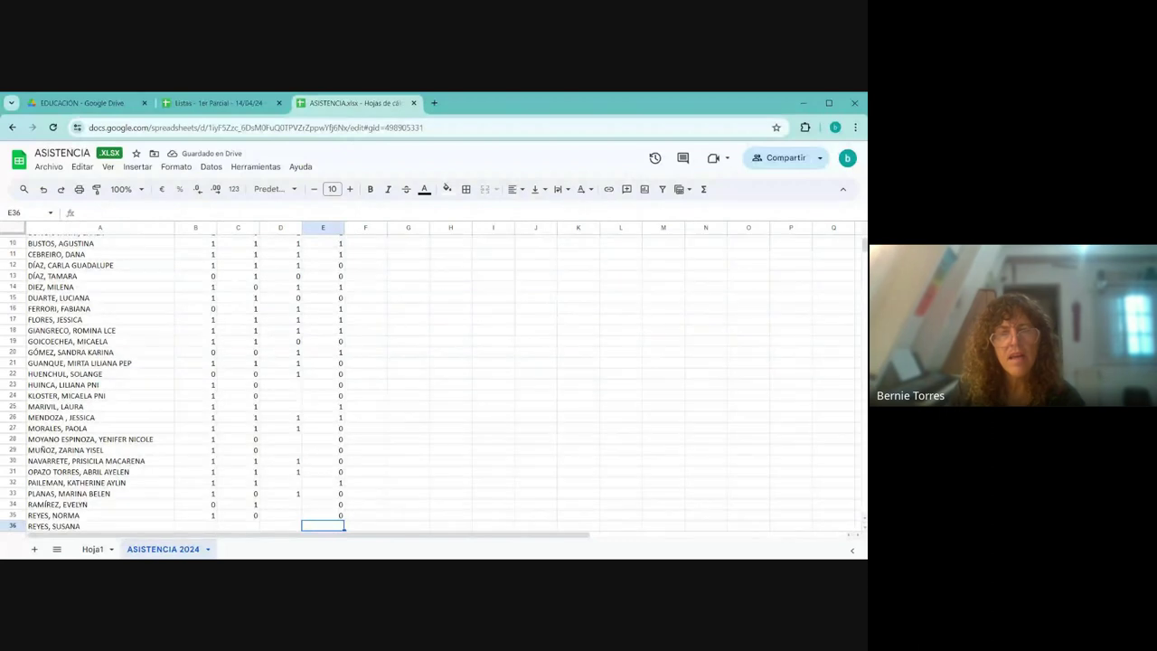
{"action": "type", "text": "0"}
{"action": "key", "text": "Return"}
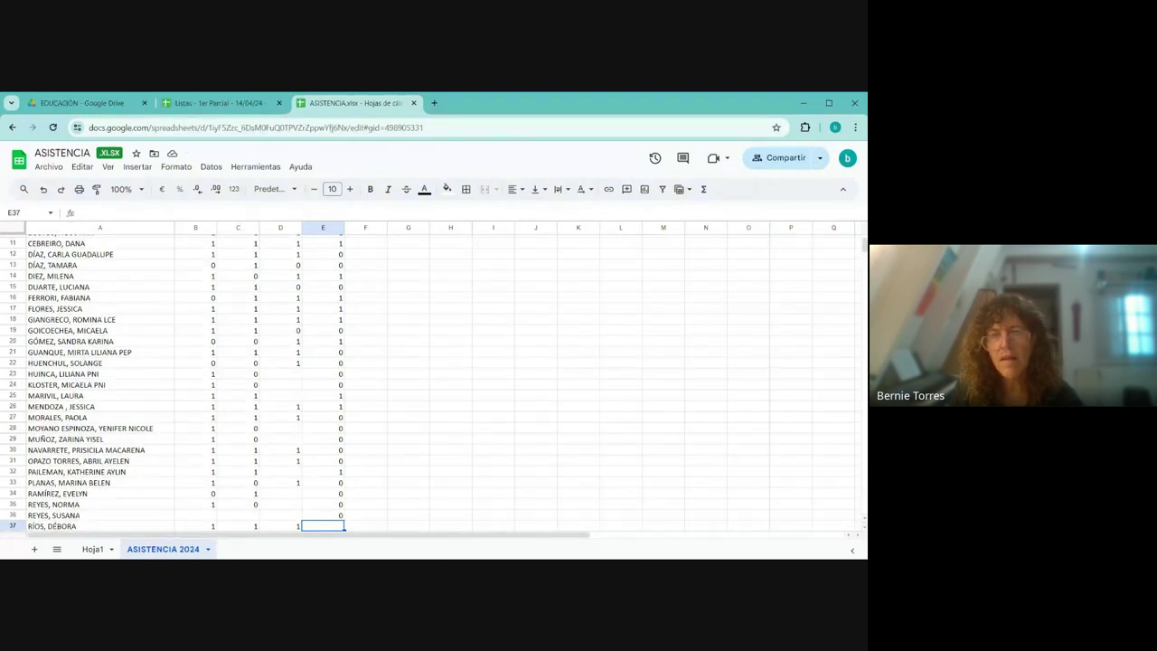
{"action": "type", "text": "0"}
{"action": "key", "text": "Return"}
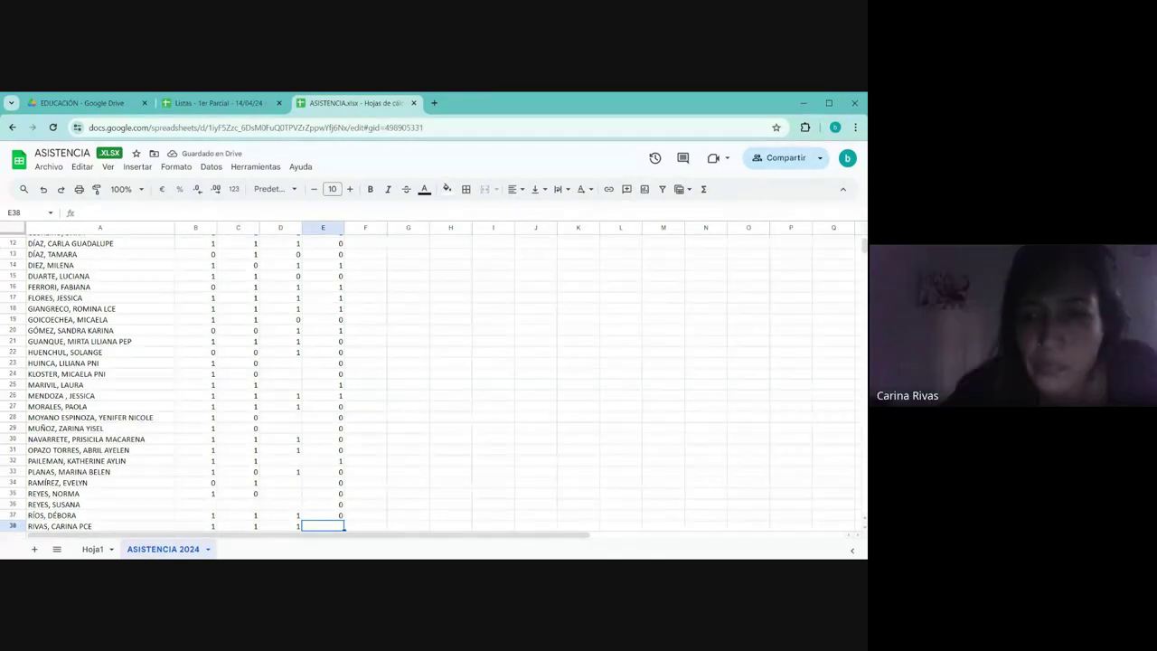
Step: Record 30 abril attendance for rows 38 to 41, with 1 in E38 and 0 in E39 to E41
{"action": "type", "text": "1"}
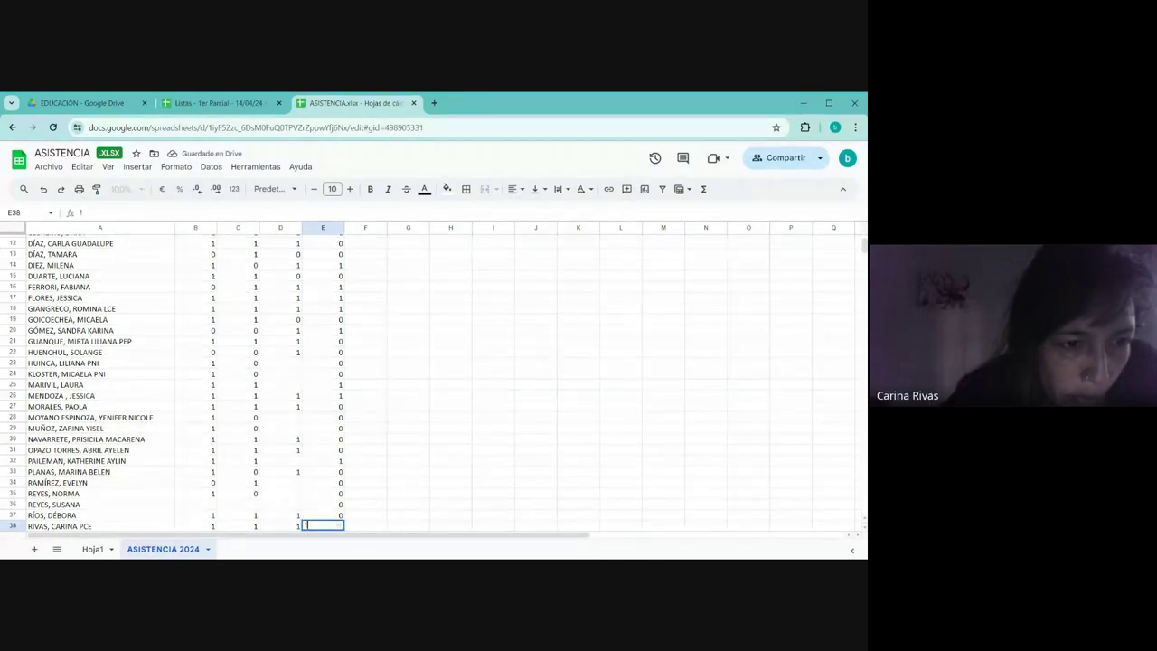
{"action": "key", "text": "Return"}
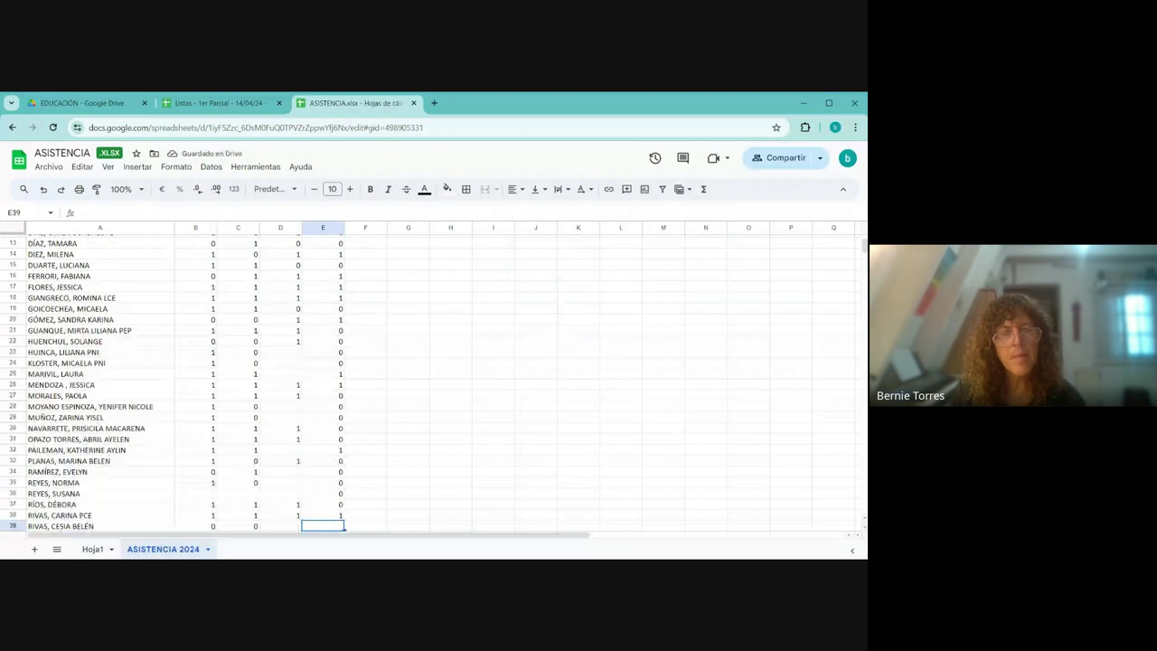
{"action": "type", "text": "0"}
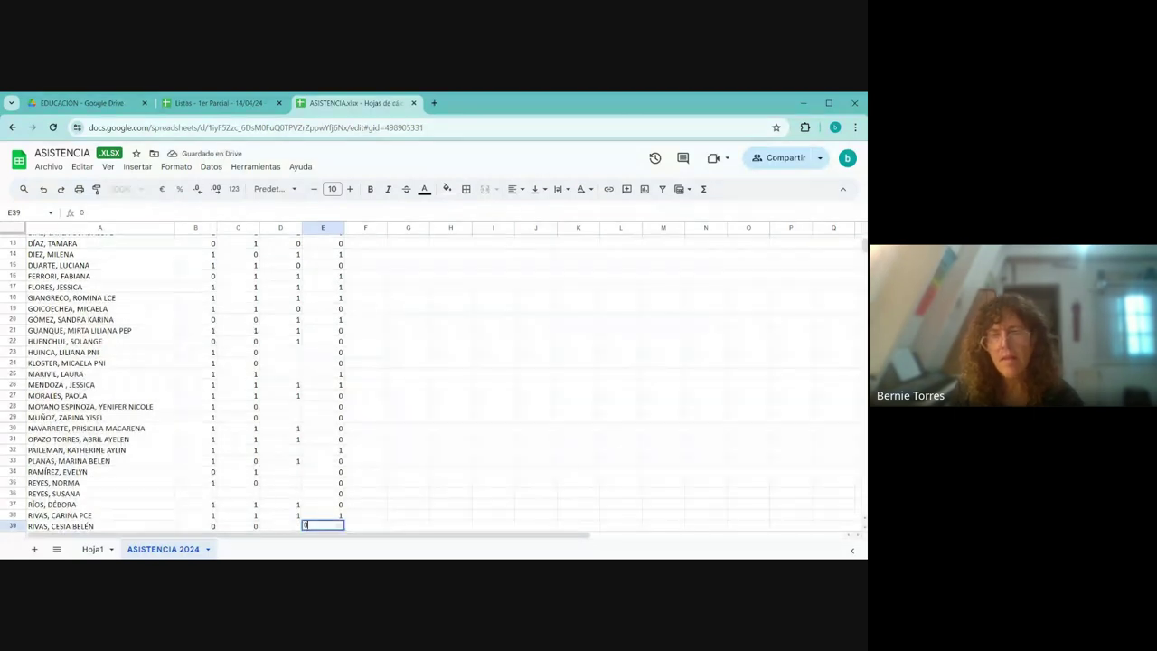
{"action": "key", "text": "Return"}
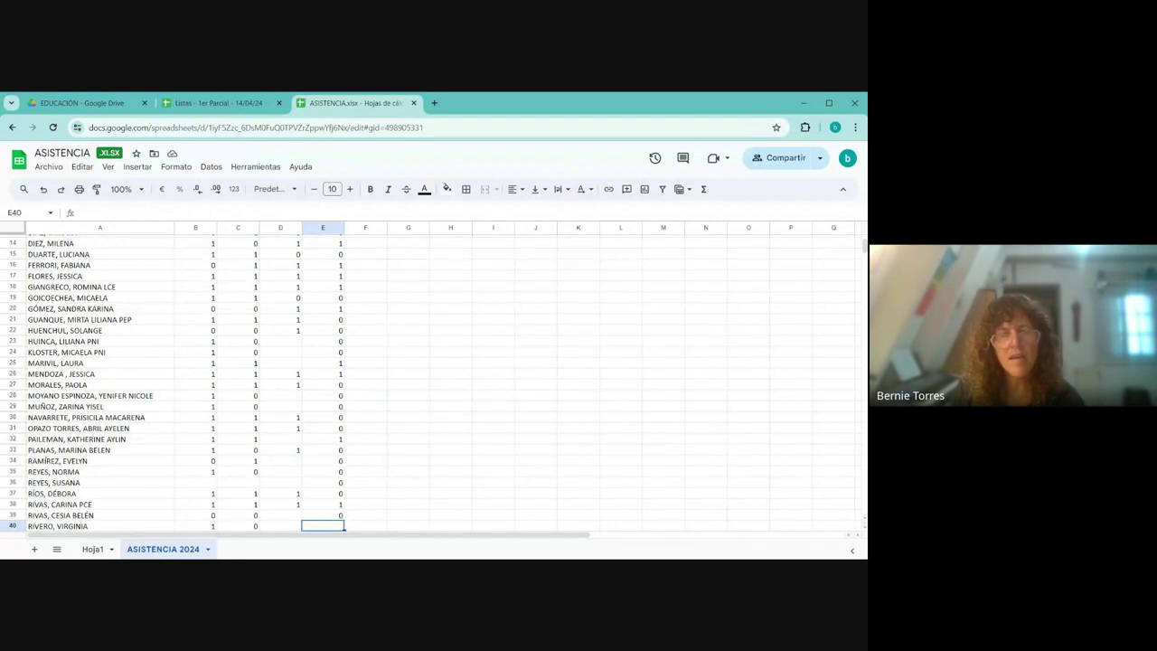
{"action": "type", "text": "0"}
{"action": "key", "text": "Return"}
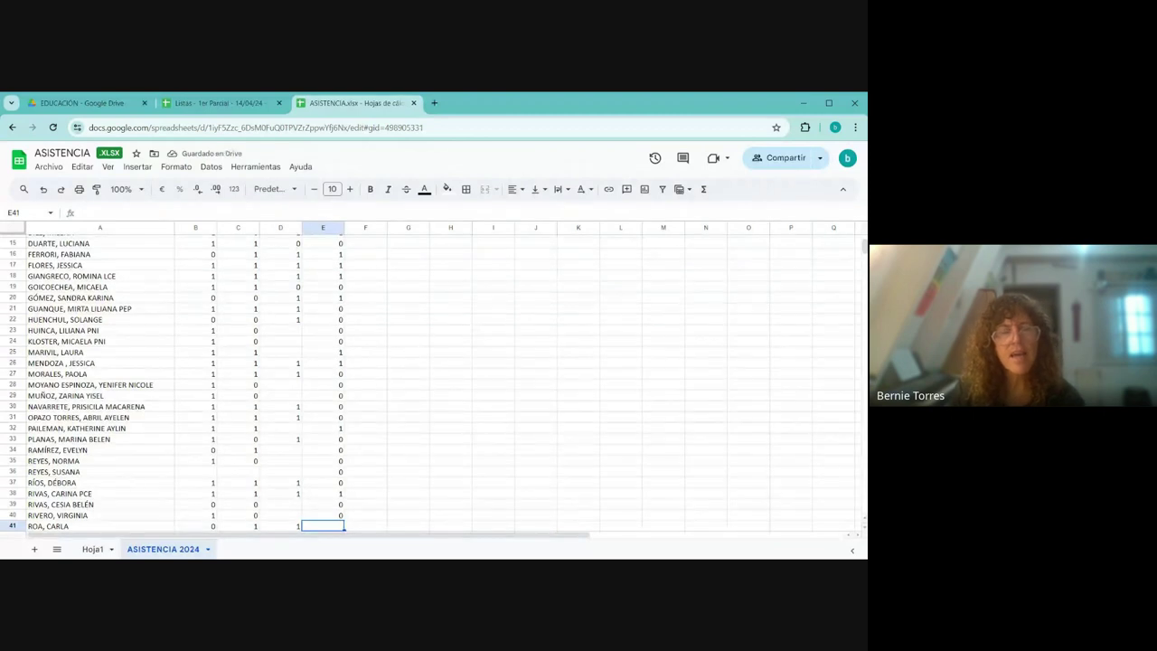
{"action": "type", "text": "0"}
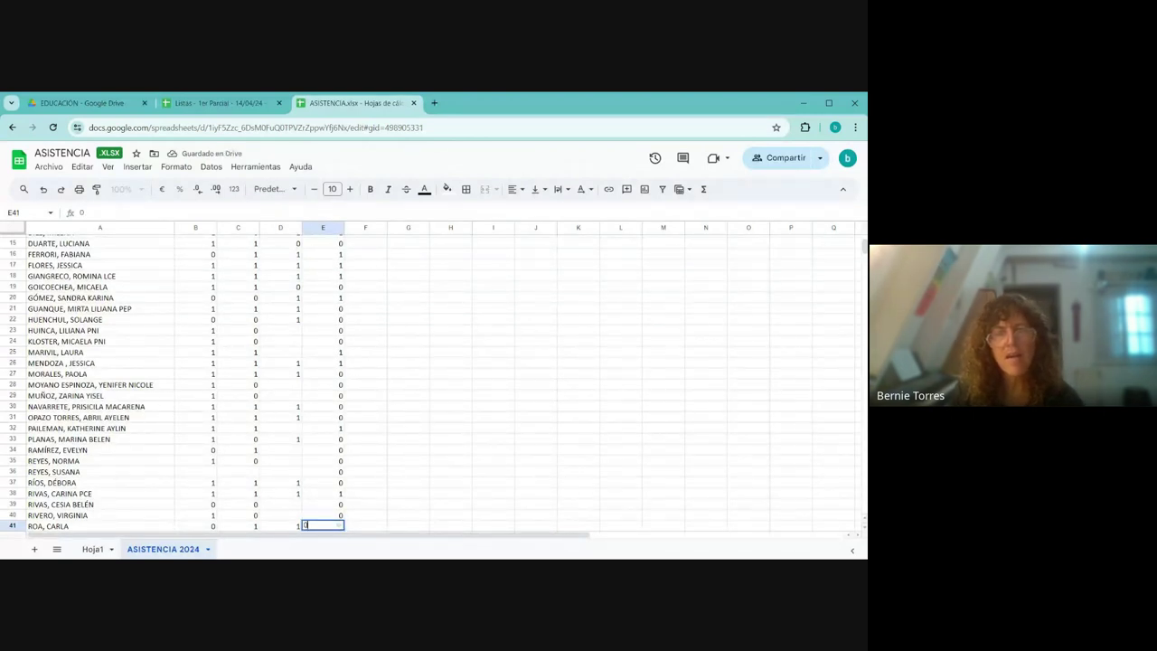
{"action": "key", "text": "Return"}
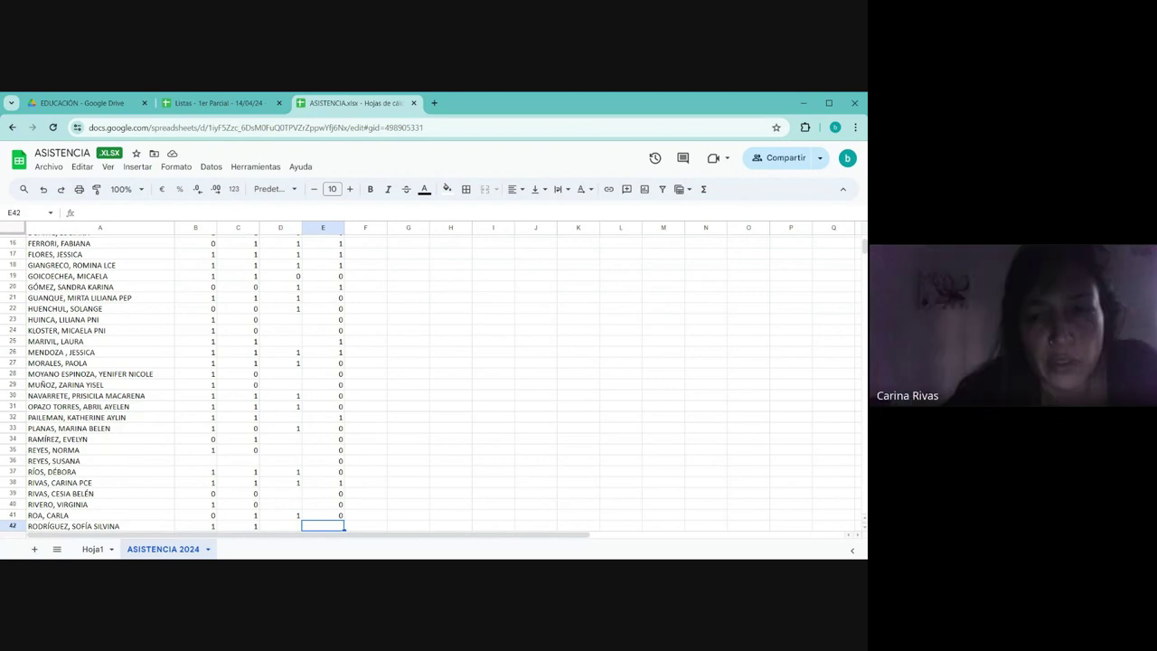
Step: Record 30 abril attendance for rows 42 to 46, with 1 in E42 and 0 in E43 to E46
{"action": "type", "text": "1"}
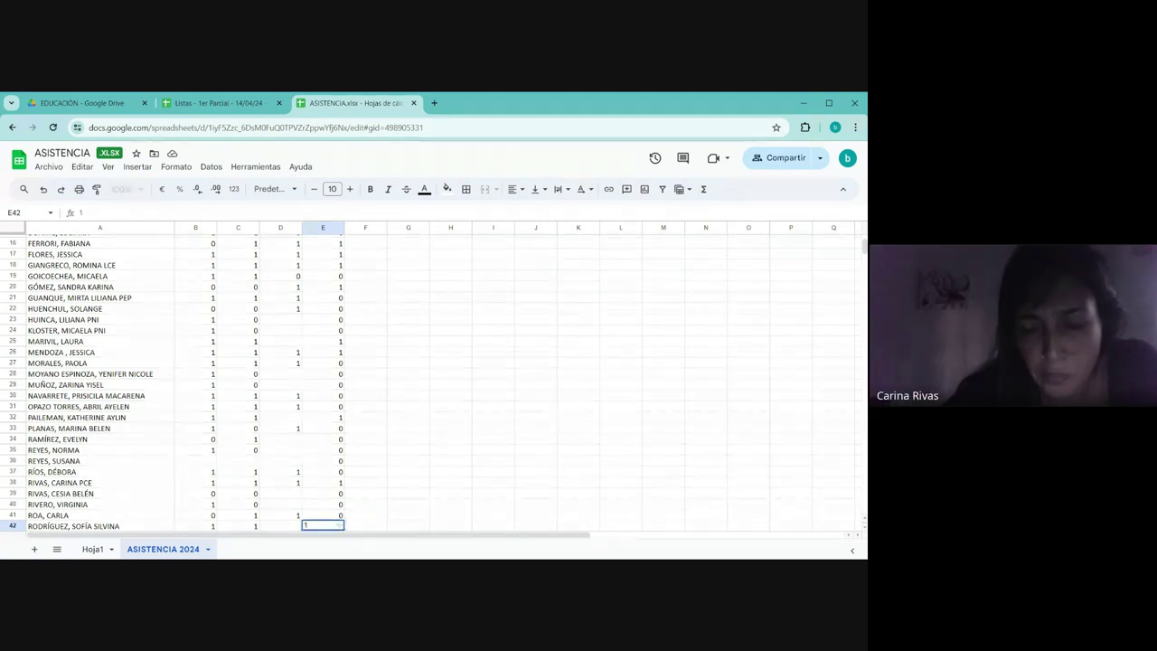
{"action": "key", "text": "Return"}
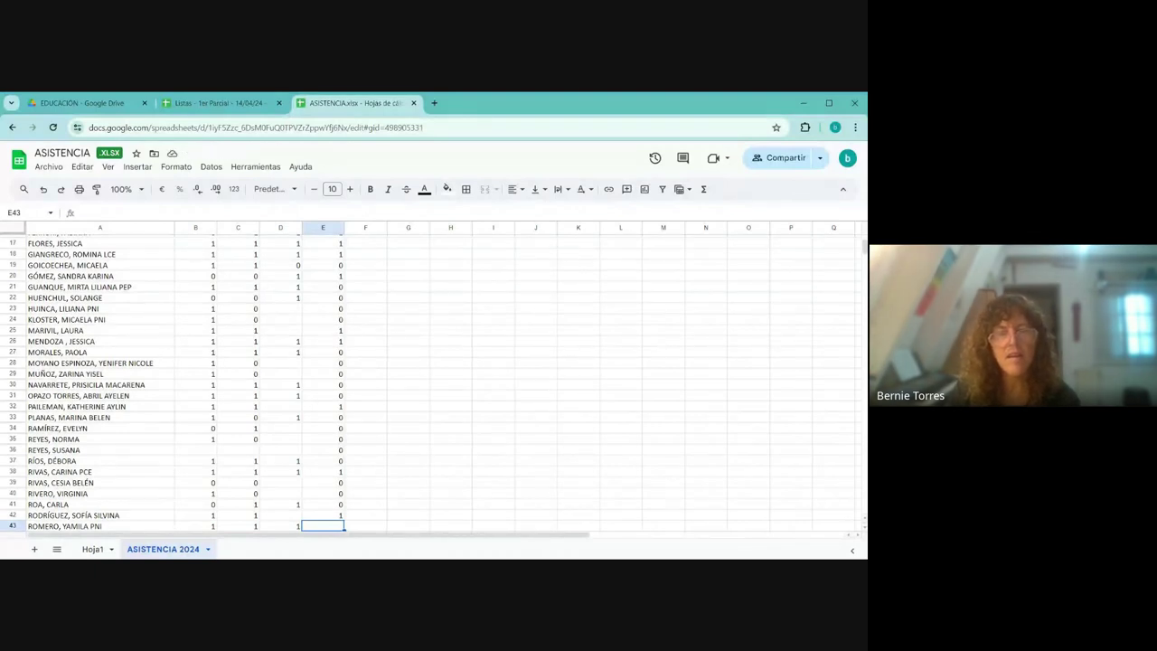
{"action": "type", "text": "0"}
{"action": "key", "text": "Return"}
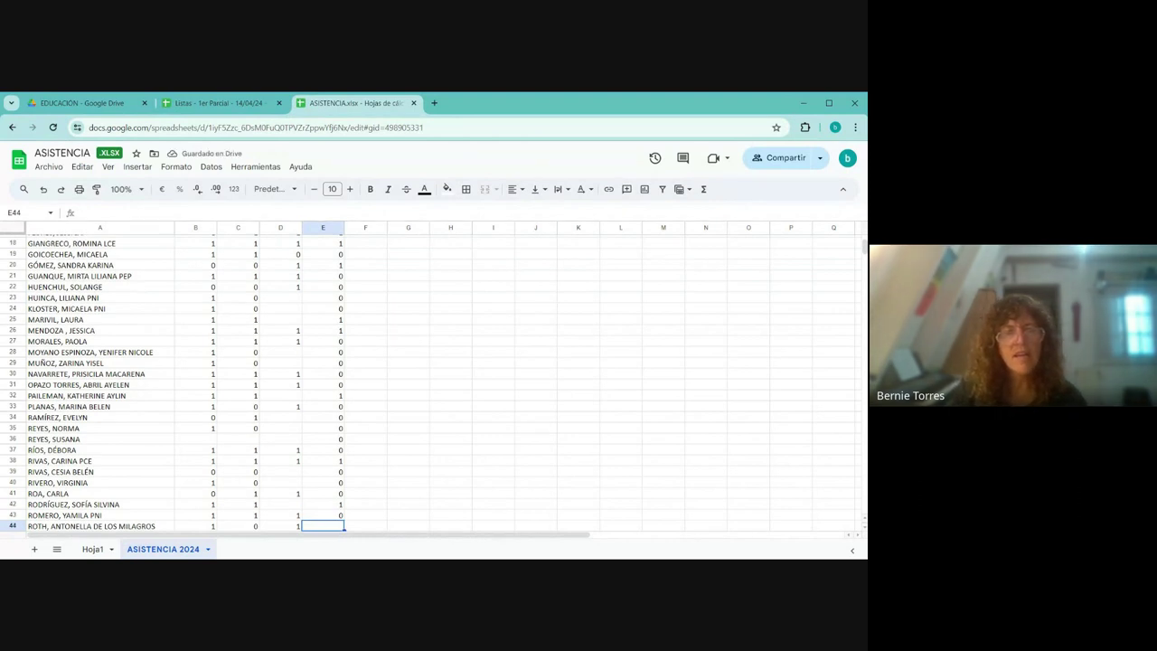
{"action": "type", "text": "0"}
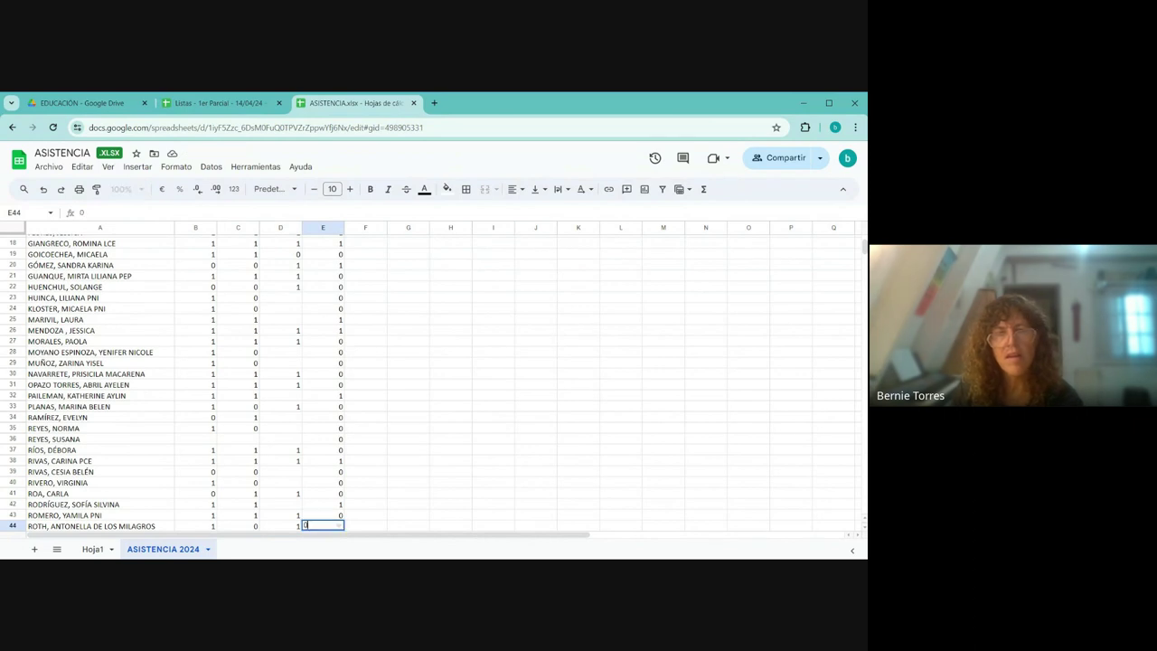
{"action": "key", "text": "Return"}
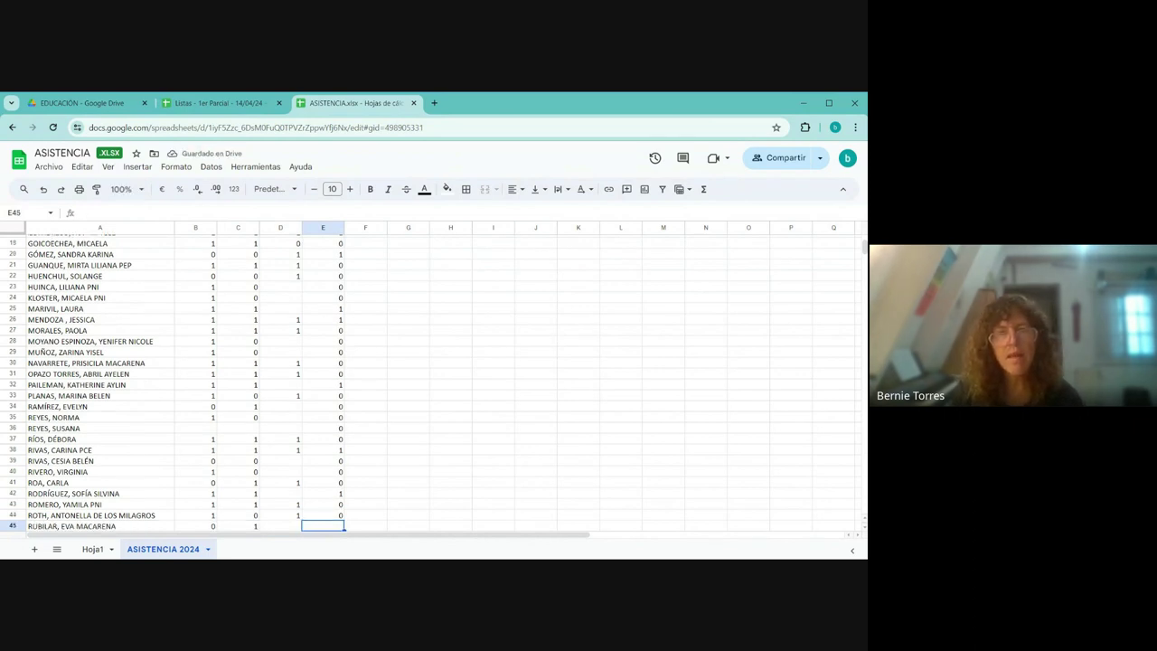
{"action": "type", "text": "0"}
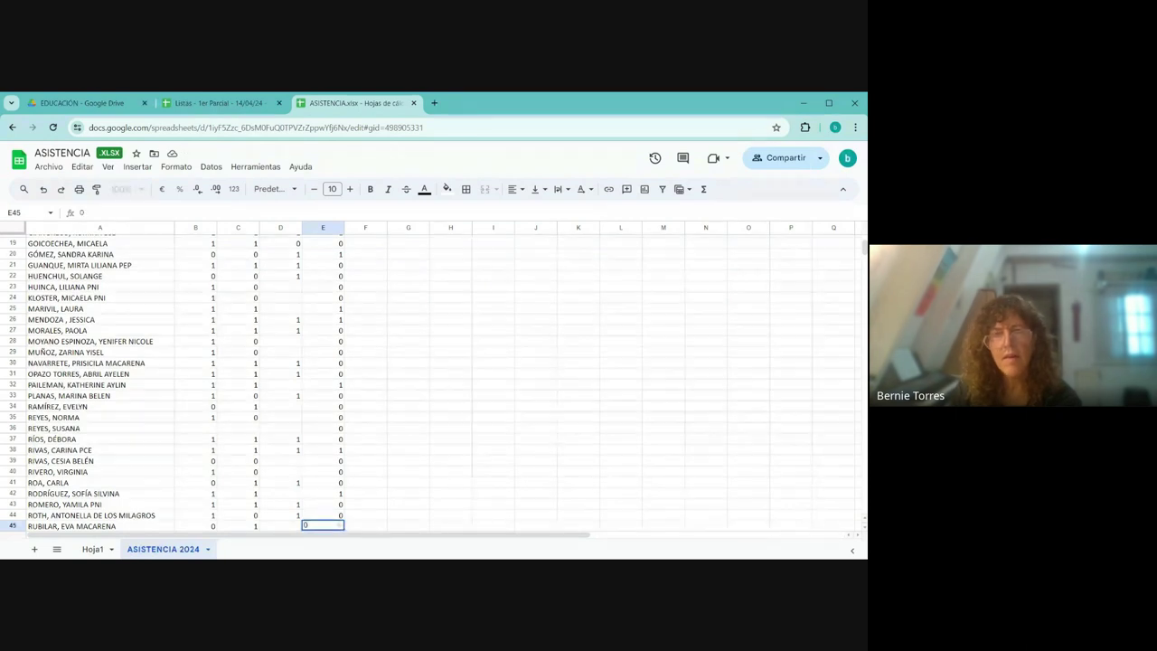
{"action": "key", "text": "Return"}
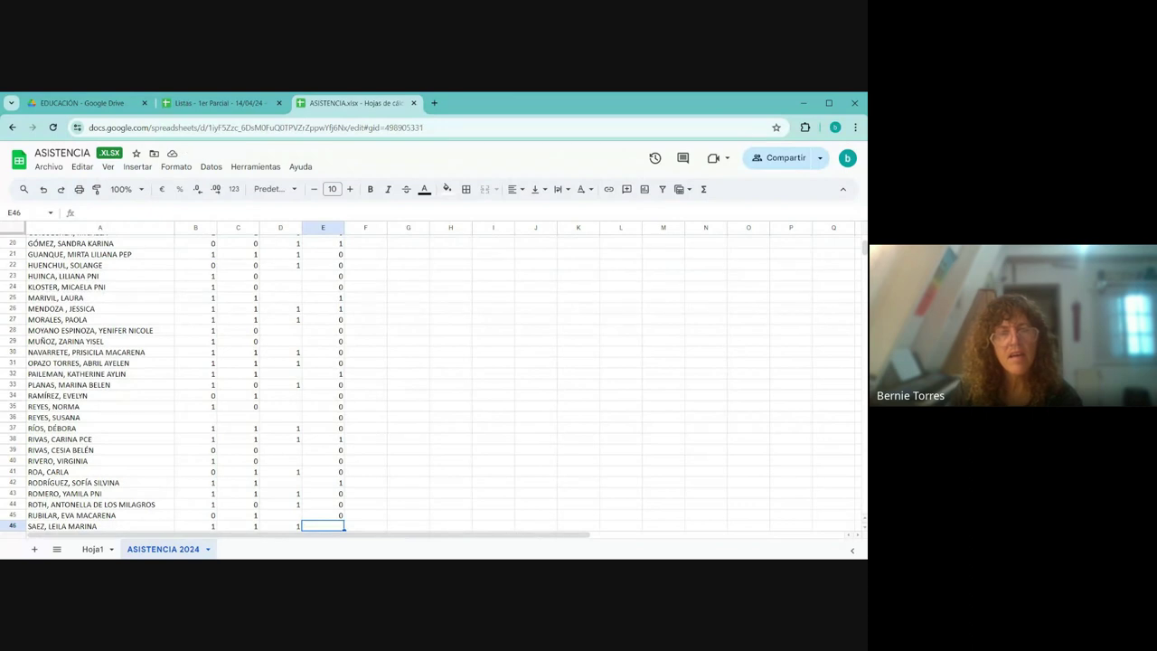
{"action": "type", "text": "0"}
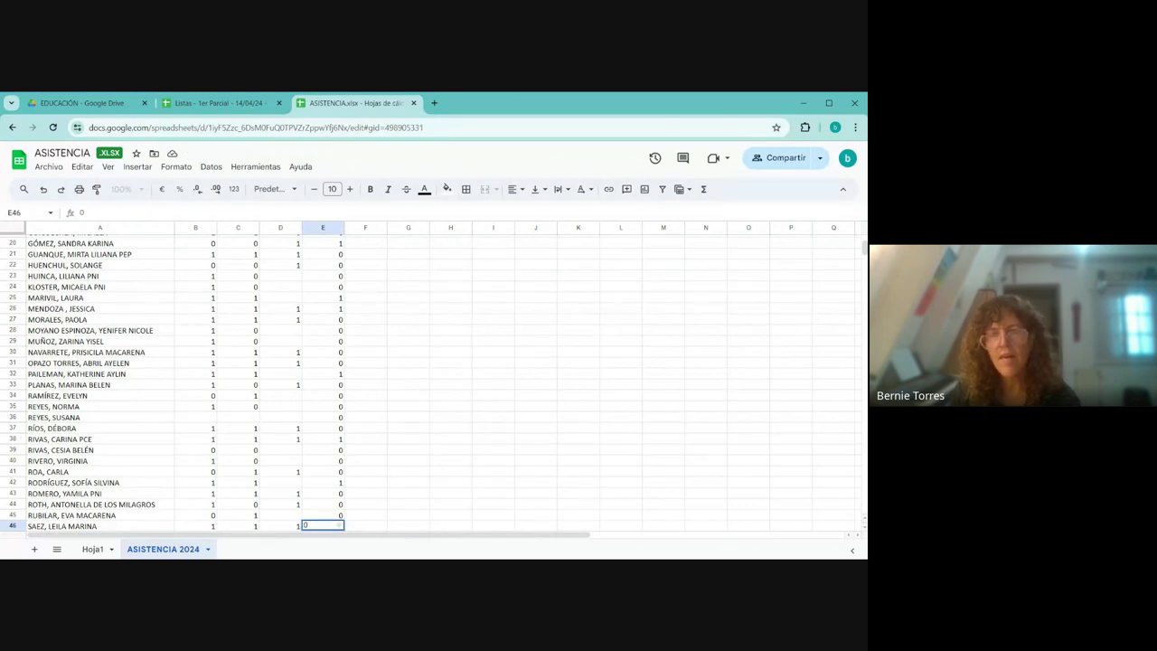
{"action": "key", "text": "Return"}
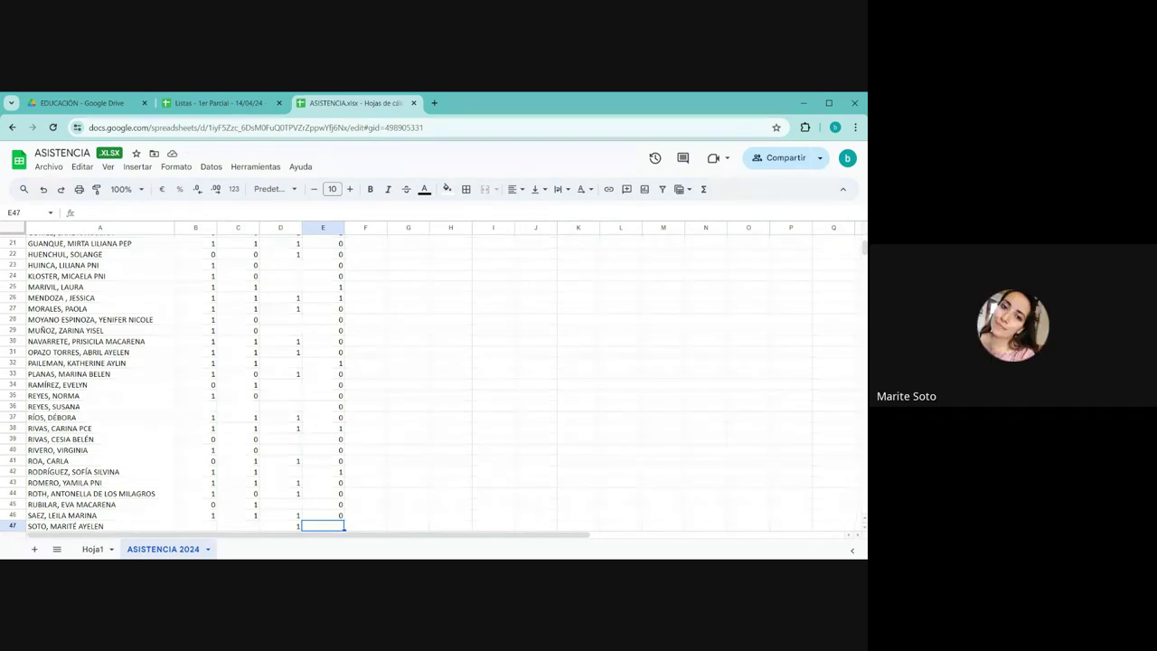
Step: Enter 1 in the 30 abril column for the students in rows 47 and 48, cells E47 and E48
{"action": "type", "text": "1"}
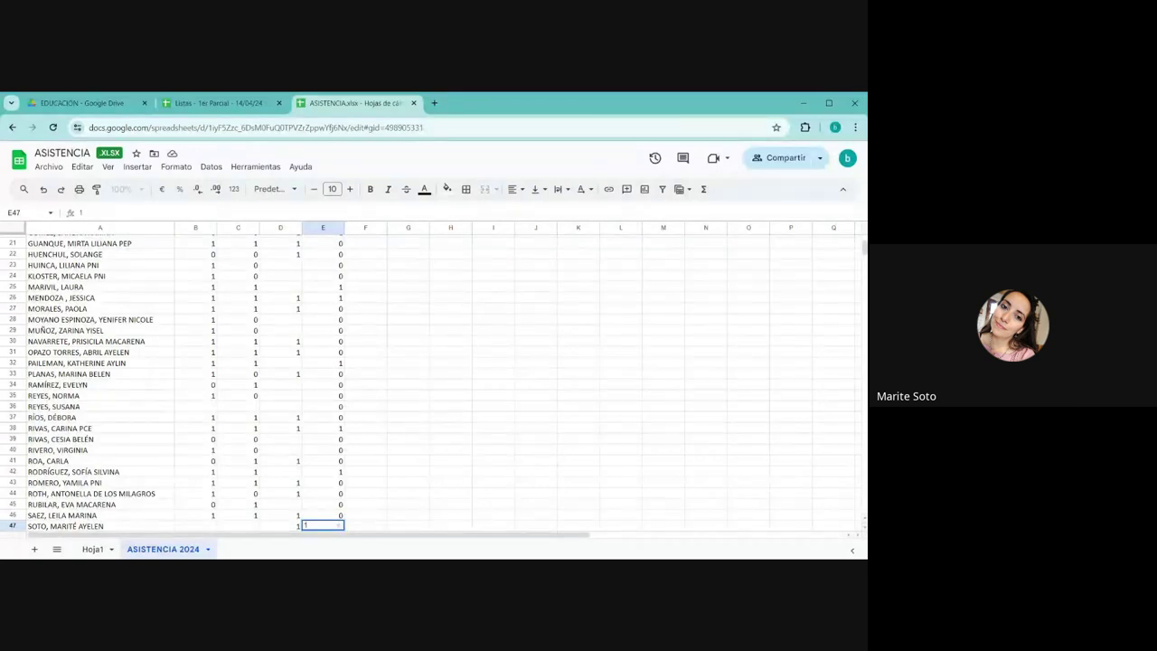
{"action": "key", "text": "Return"}
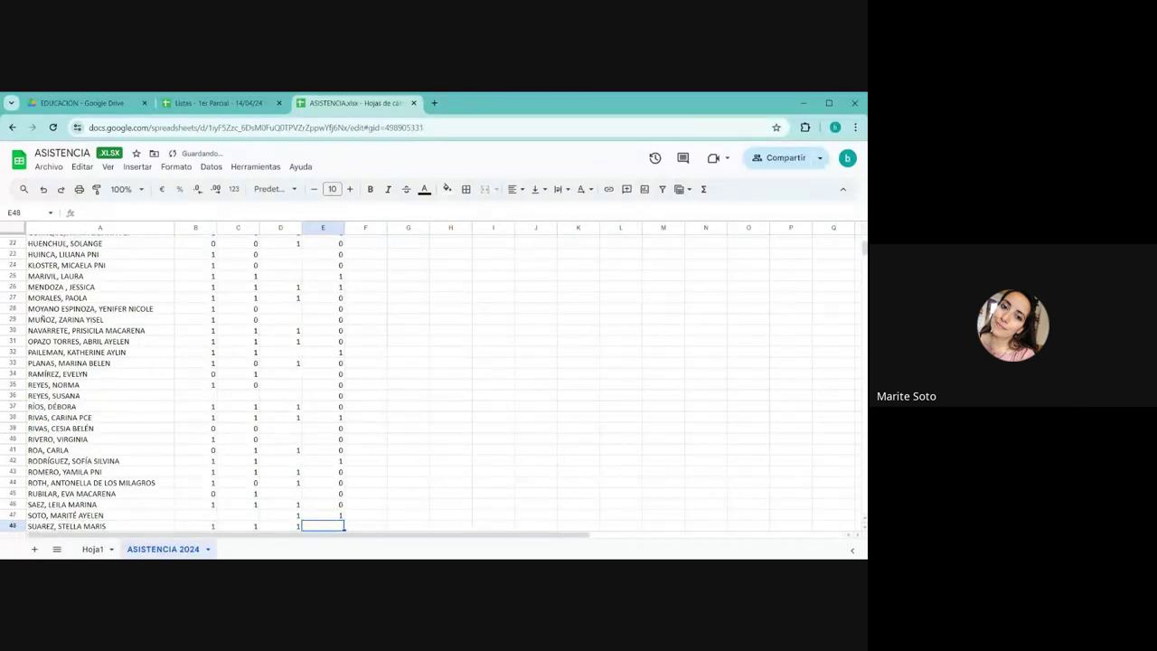
{"action": "type", "text": "1"}
{"action": "key", "text": "Return"}
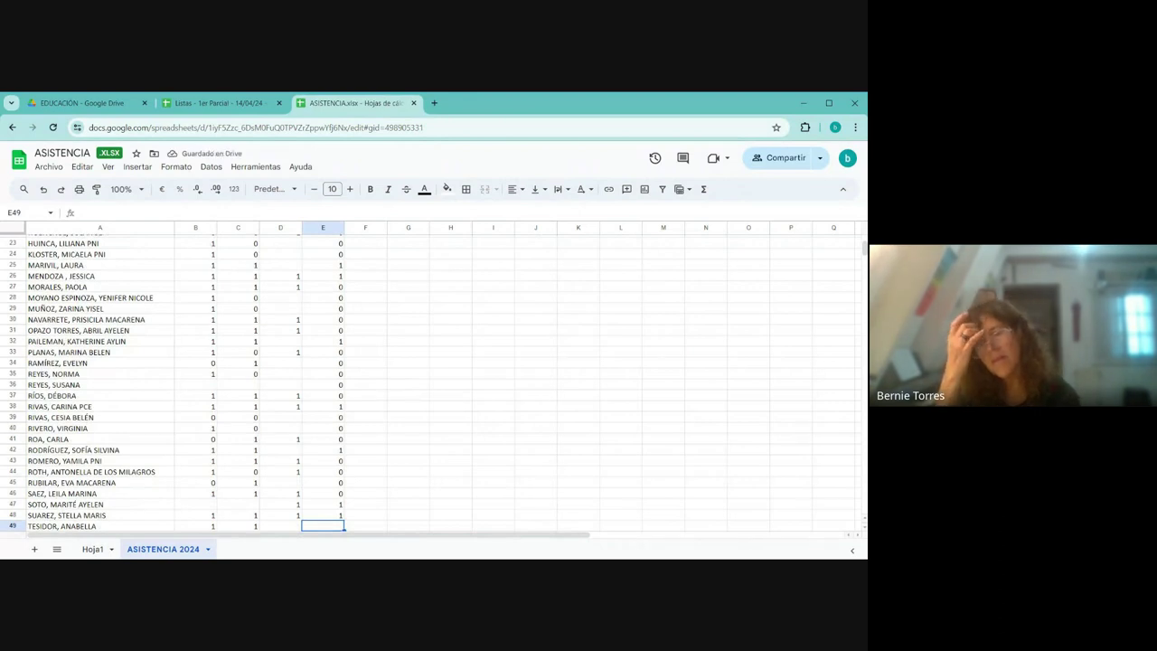
Step: Enter 0 in the 30 abril column for the students in rows 49 to 53, cells E49 to E53
{"action": "type", "text": "0"}
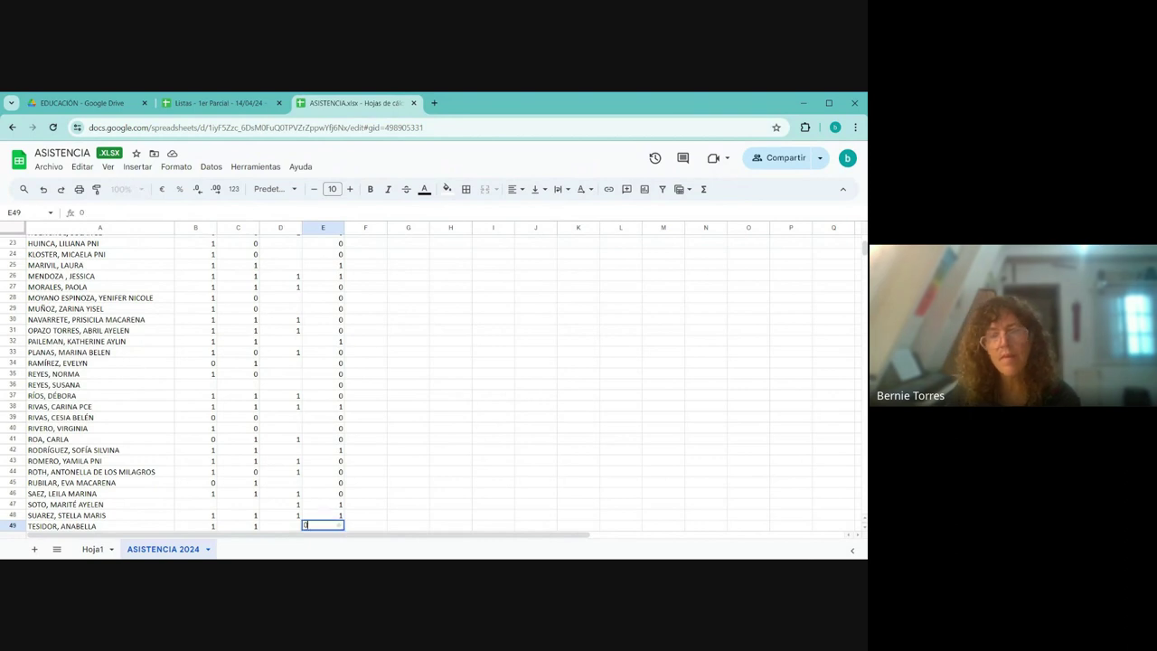
{"action": "key", "text": "Return"}
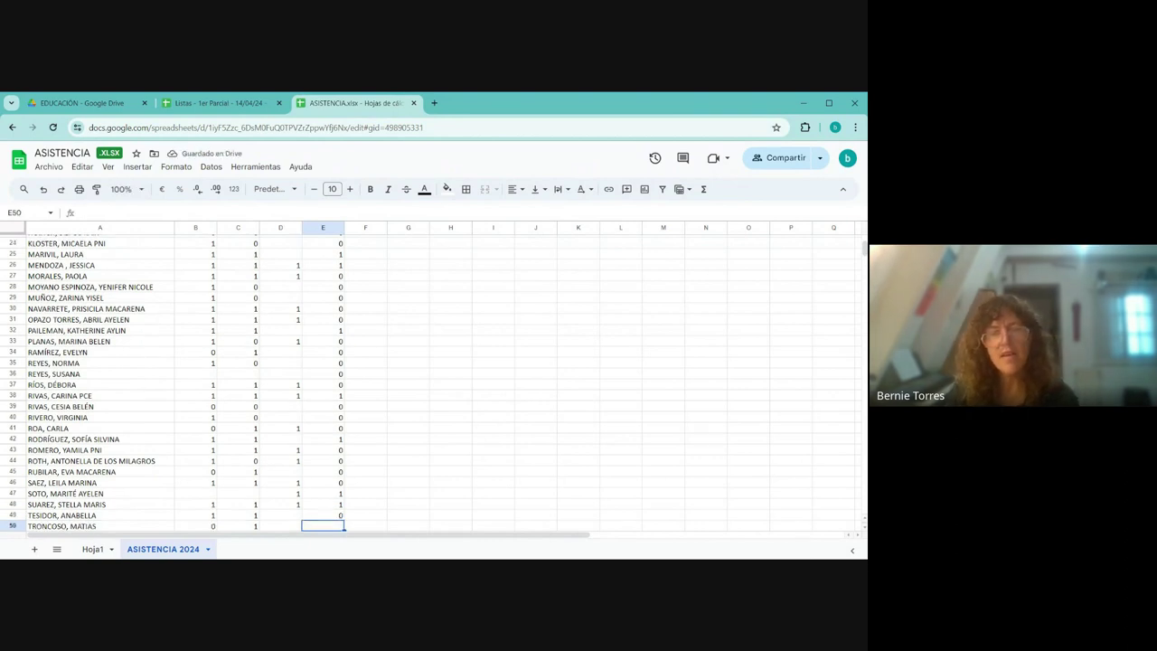
{"action": "type", "text": "0"}
{"action": "key", "text": "Return"}
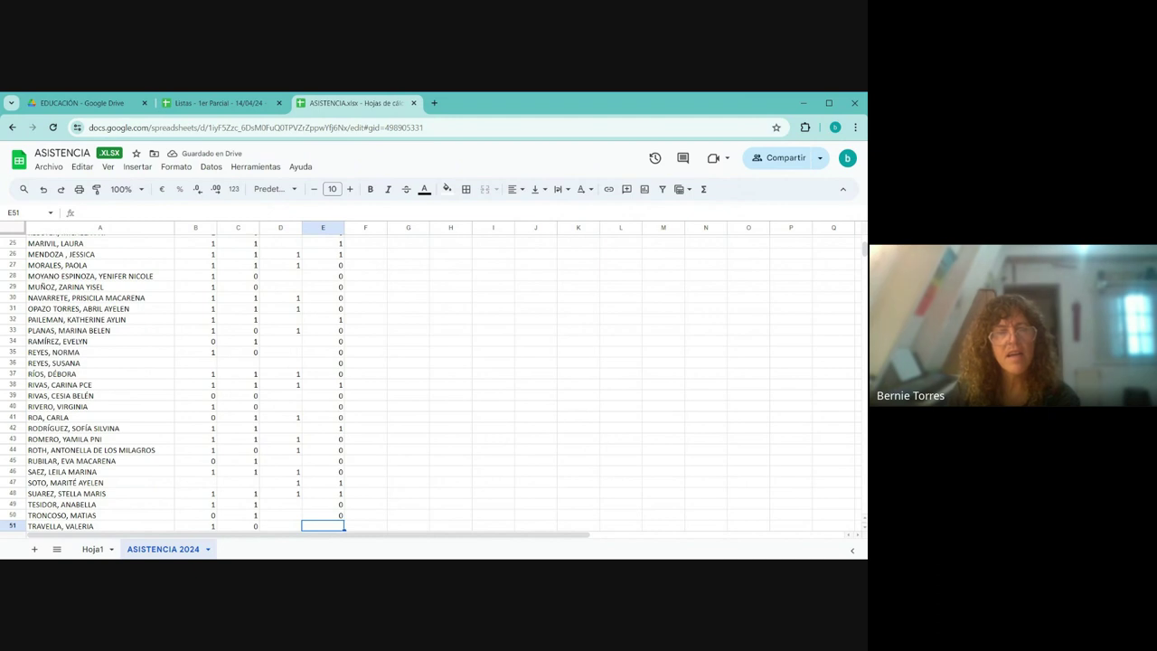
{"action": "type", "text": "0"}
{"action": "key", "text": "Return"}
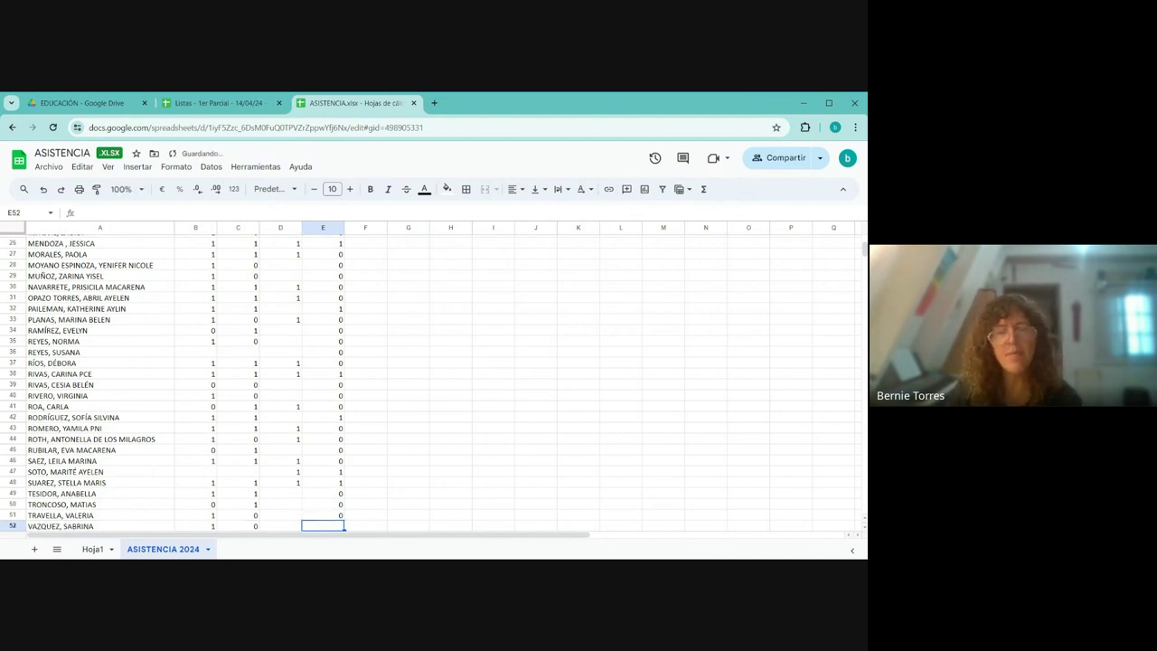
{"action": "type", "text": "0"}
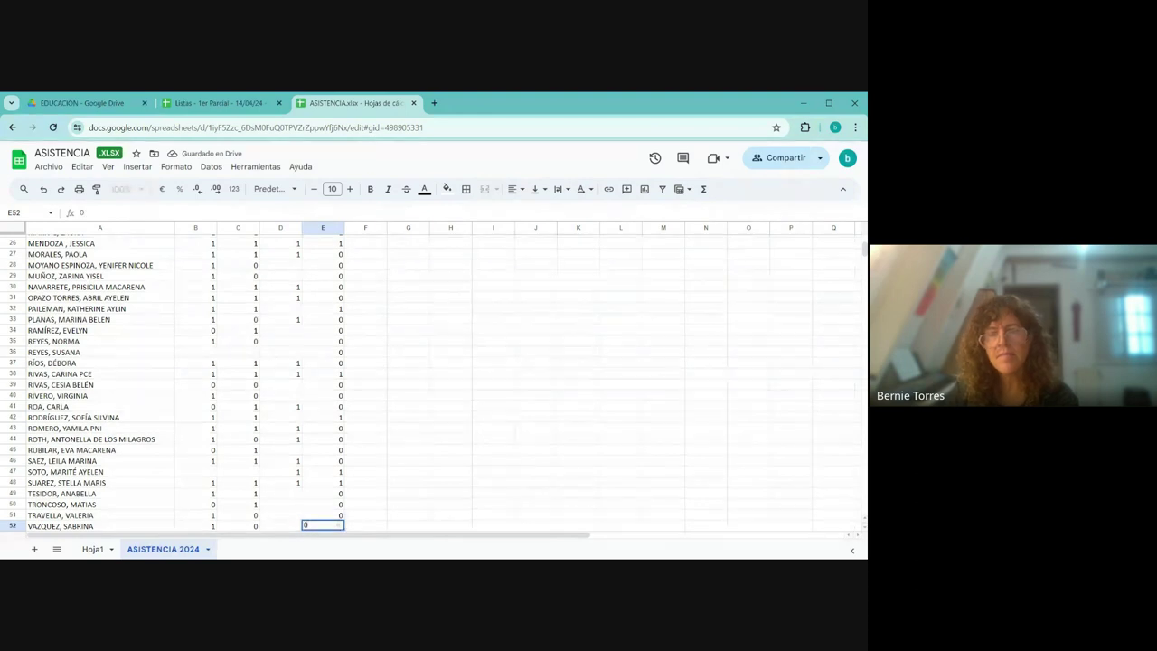
{"action": "key", "text": "Return"}
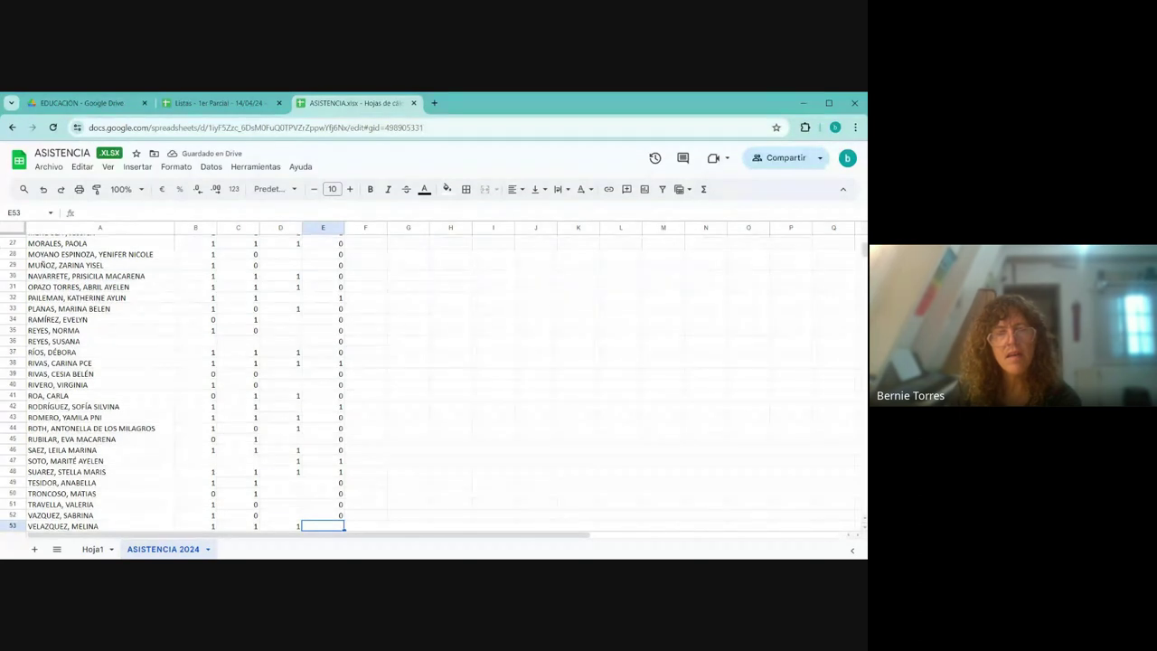
{"action": "type", "text": "0"}
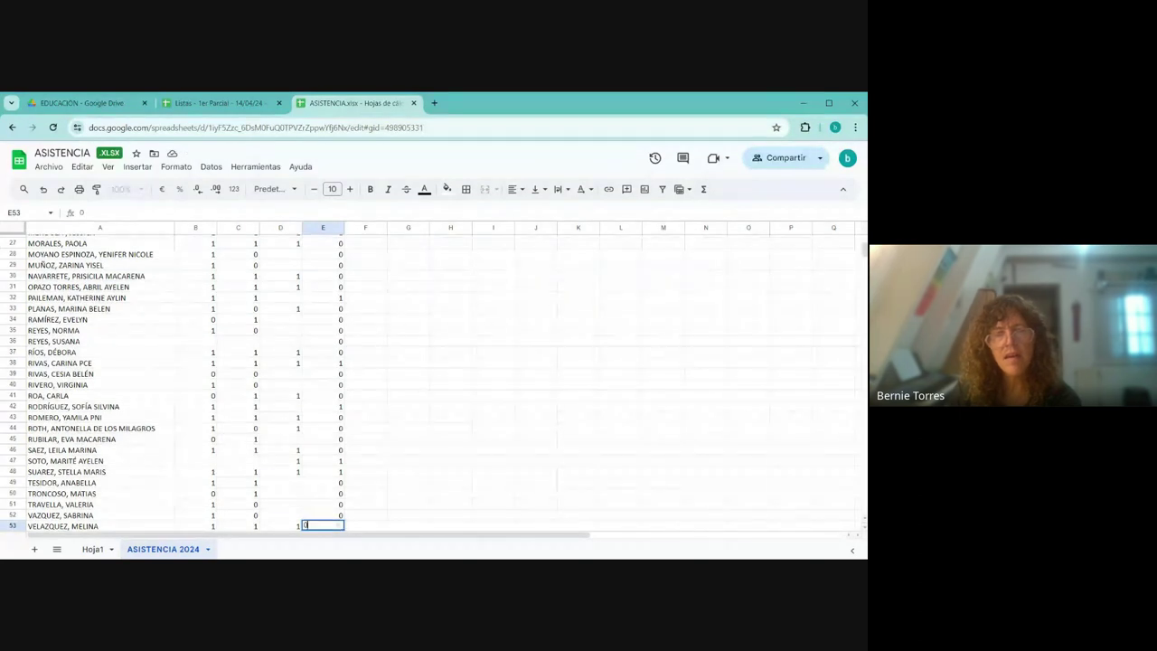
{"action": "key", "text": "Return"}
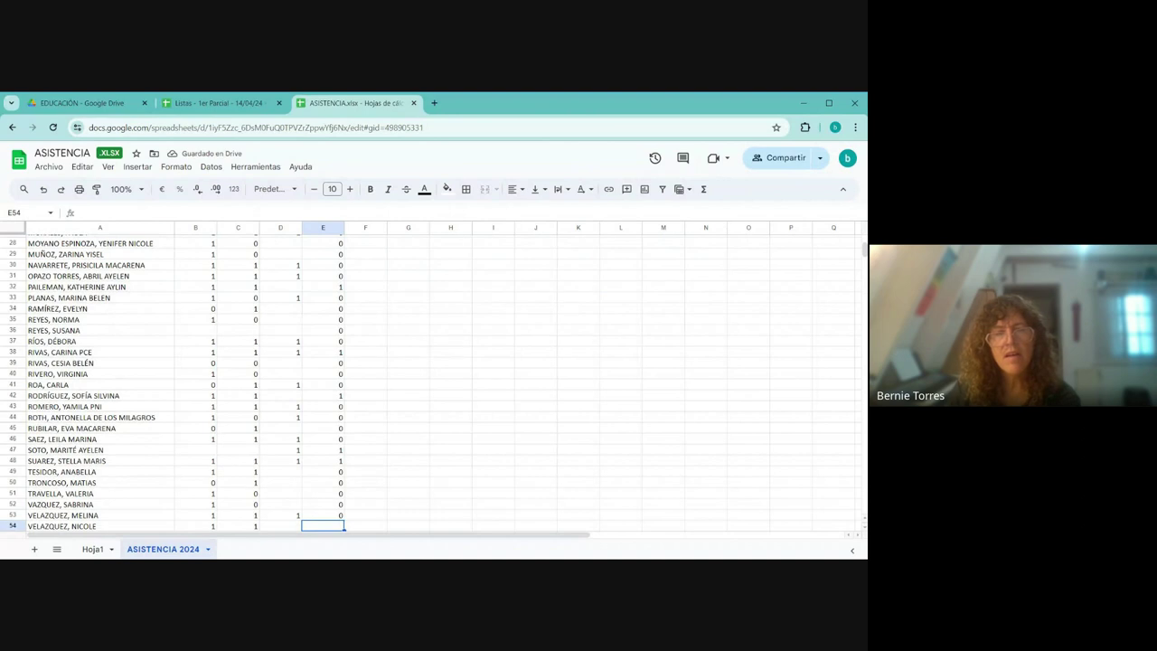
Step: Record 30 abril attendance for rows 54 to 56, with 1 in E54 and 0 in E55 and E56
{"action": "type", "text": "1"}
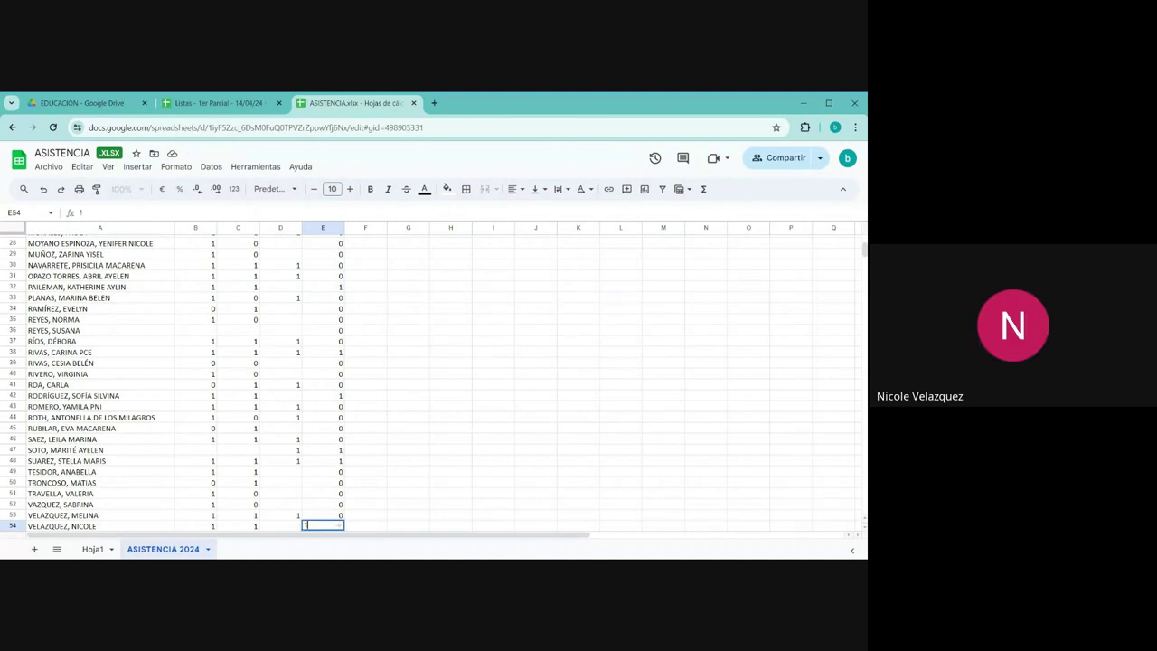
{"action": "key", "text": "Return"}
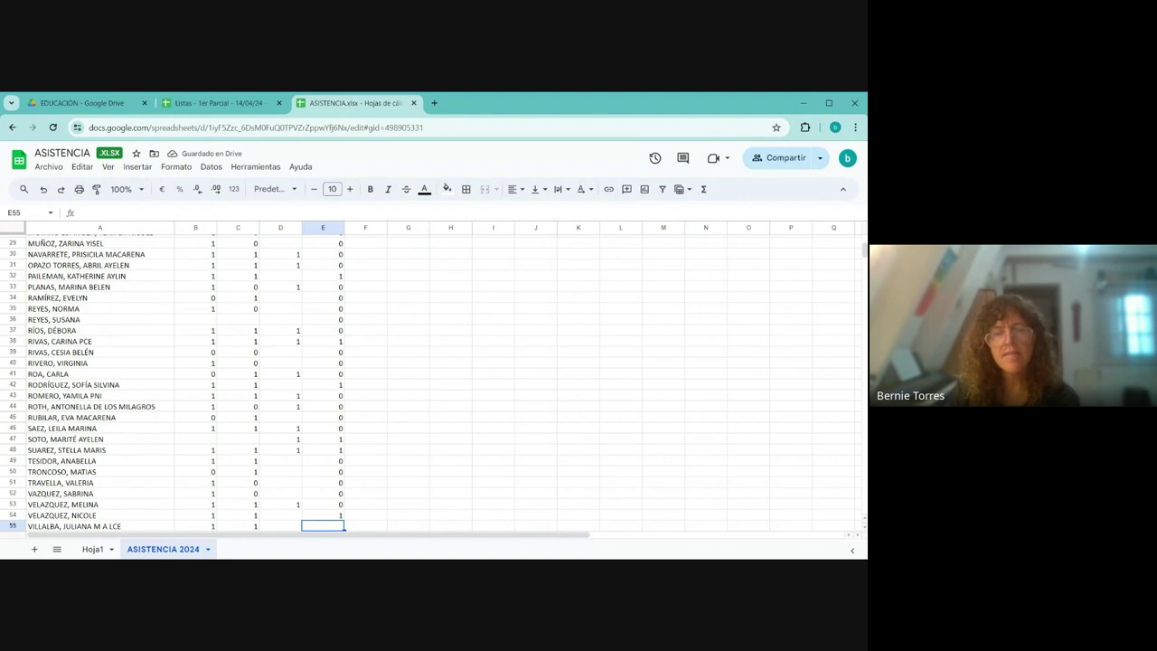
{"action": "type", "text": "0"}
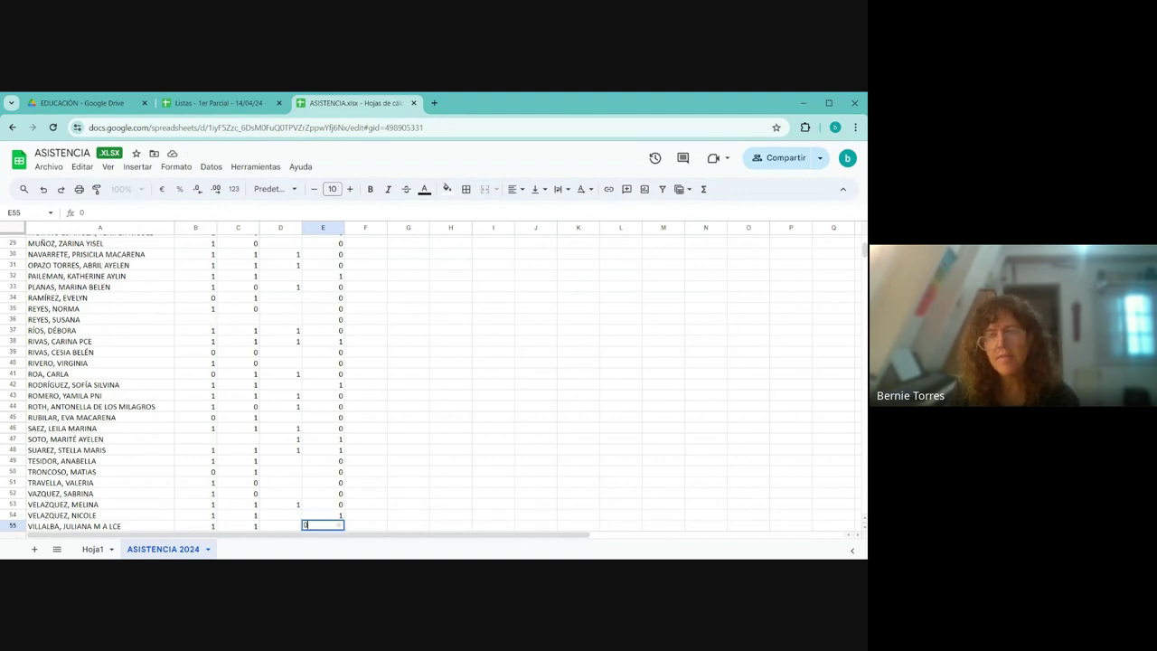
{"action": "key", "text": "Return"}
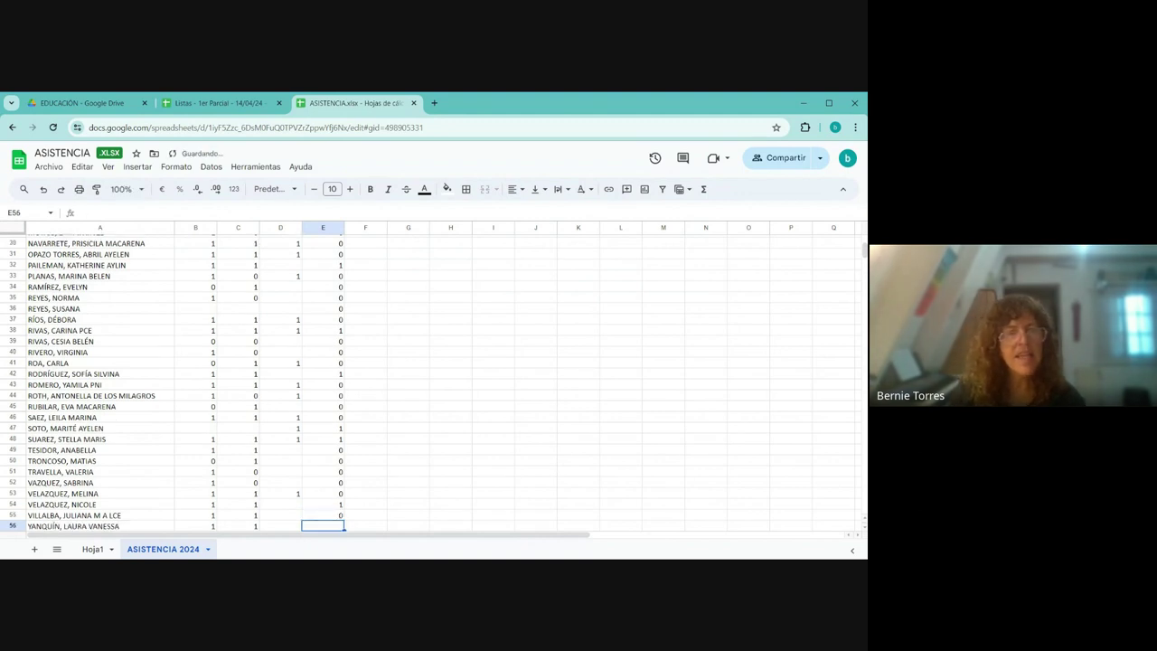
{"action": "type", "text": "0"}
{"action": "key", "text": "Return"}
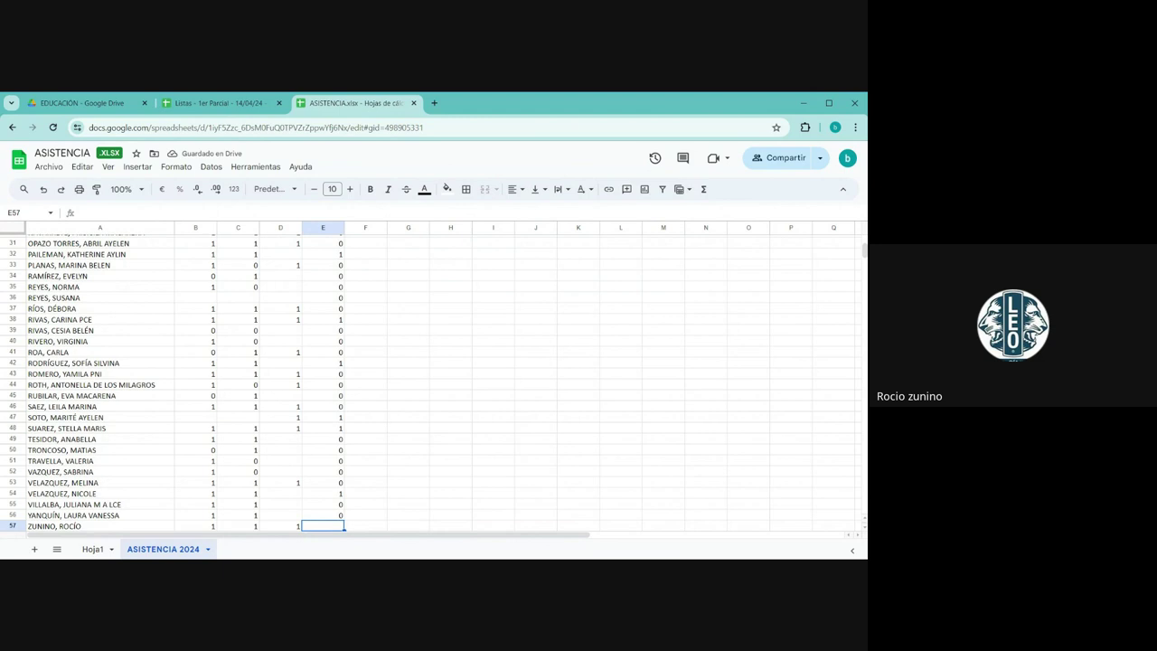
Step: Record 30 abril attendance for the last two students, with 1 in E57 and 0 in E58
{"action": "type", "text": "1"}
{"action": "key", "text": "Return"}
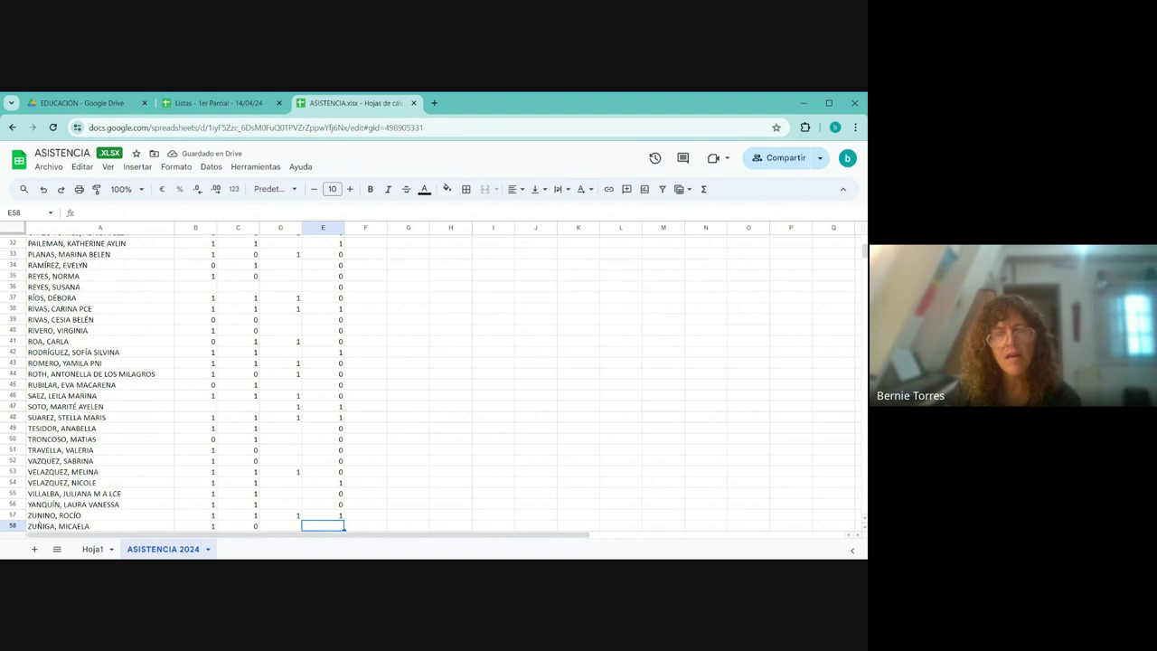
{"action": "type", "text": "0"}
{"action": "key", "text": "Return"}
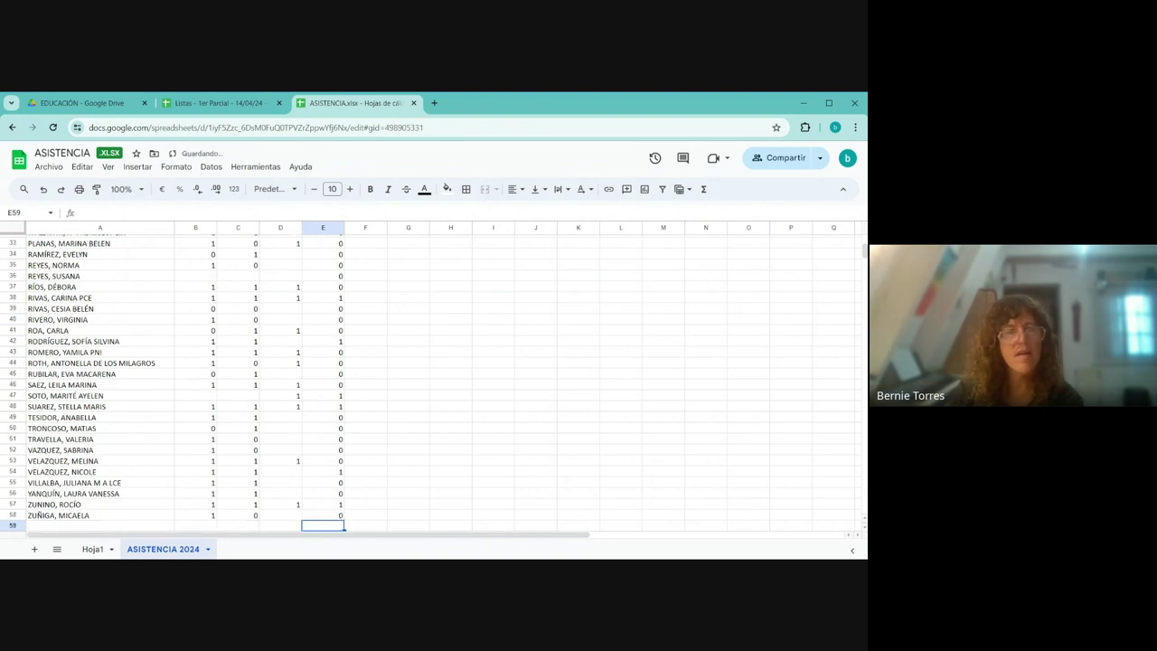